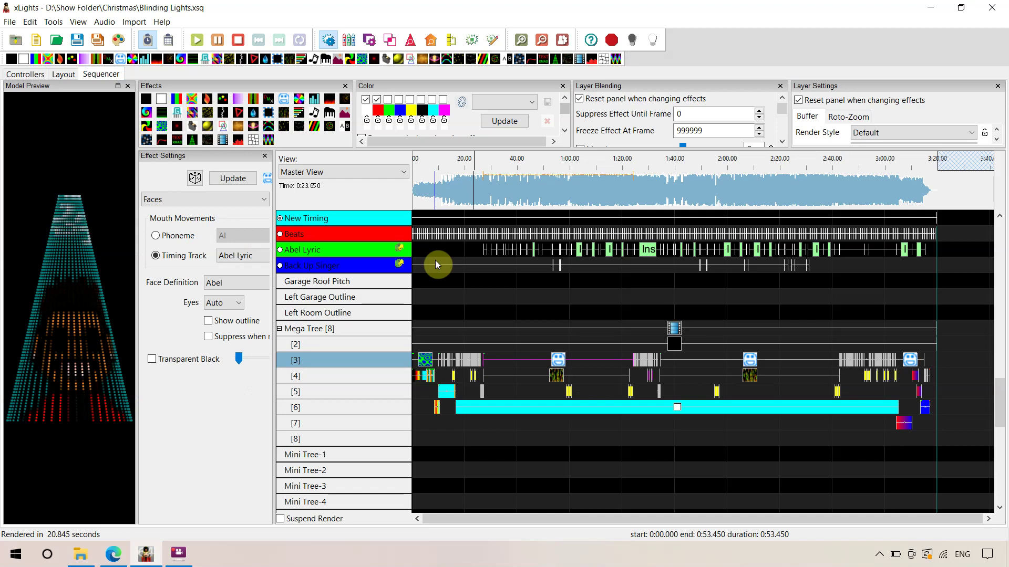
Glance at the house layout, clear the model selection, and return to the sequence timeline
{"action": "left_click", "coordinate": [63, 74]}
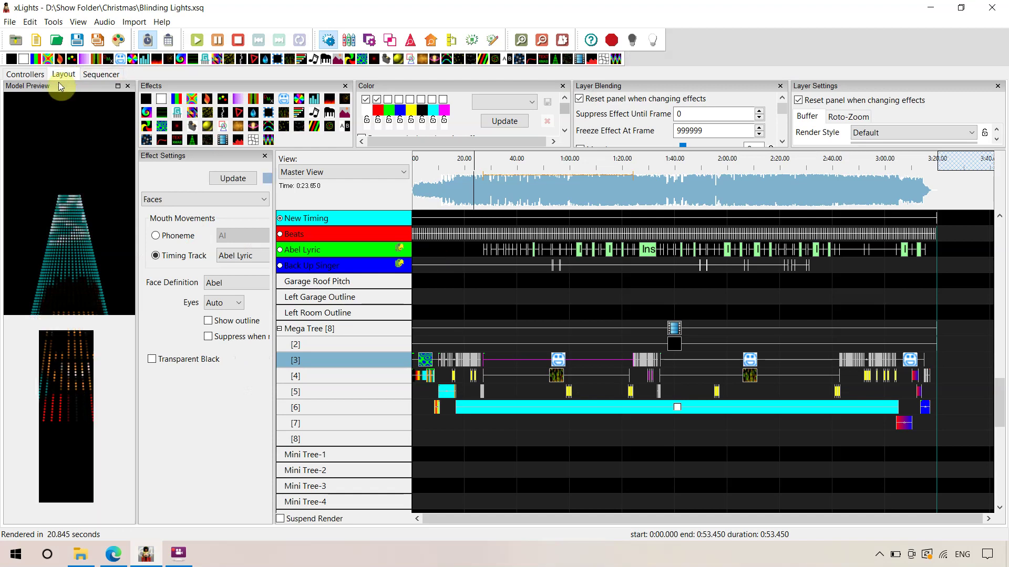
{"action": "left_click", "coordinate": [616, 457]}
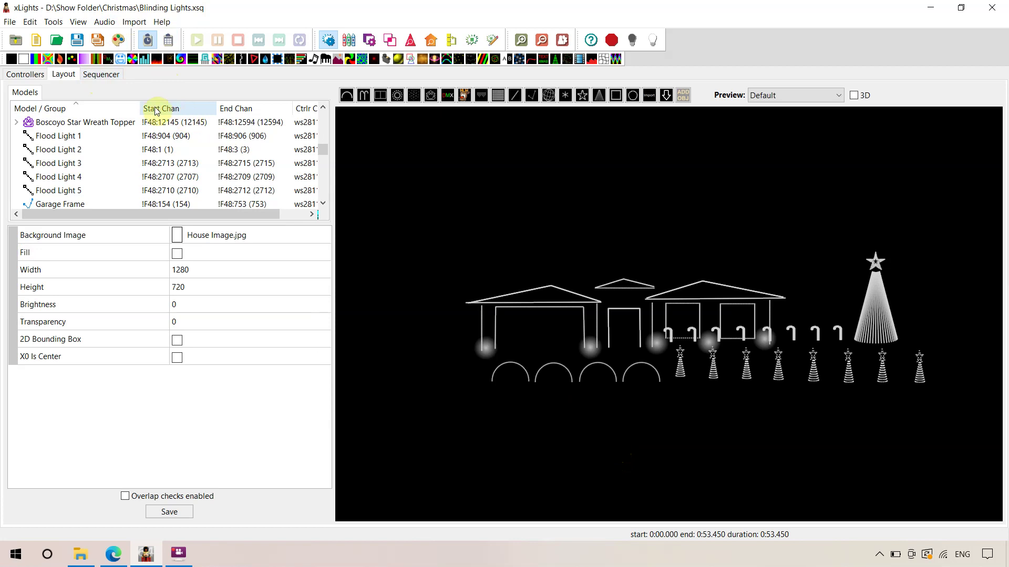
{"action": "left_click", "coordinate": [101, 74]}
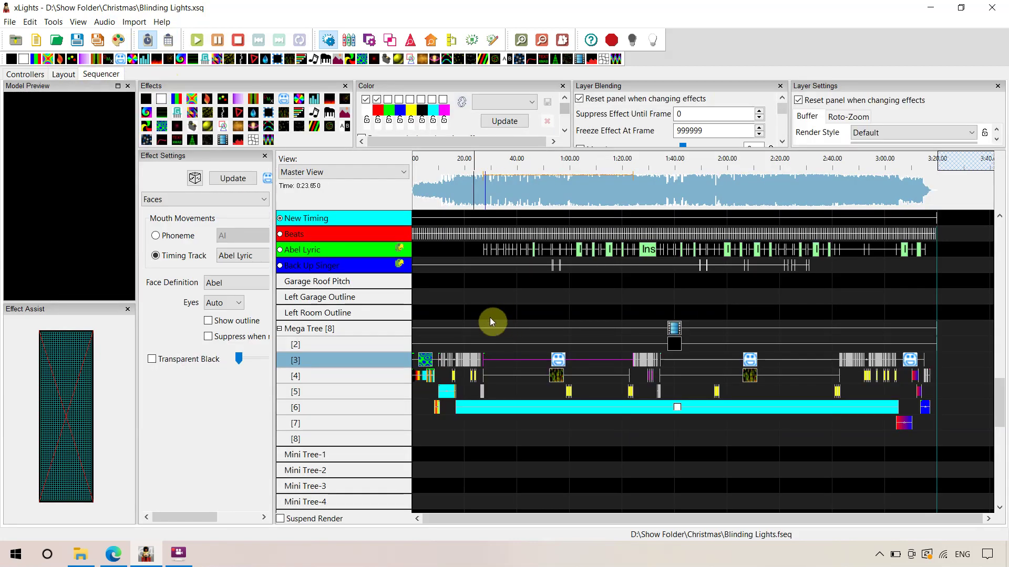
Inspect the Faces effects on Mega Tree row [3] and the Video and Off effects above
{"action": "left_click", "coordinate": [558, 360]}
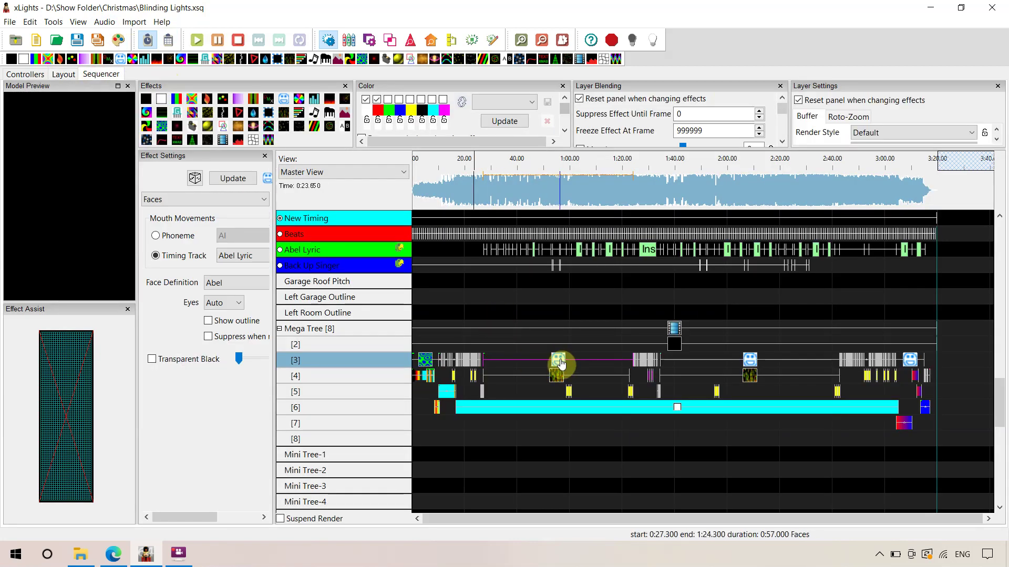
{"action": "left_click", "coordinate": [752, 361]}
{"action": "left_click", "coordinate": [574, 362]}
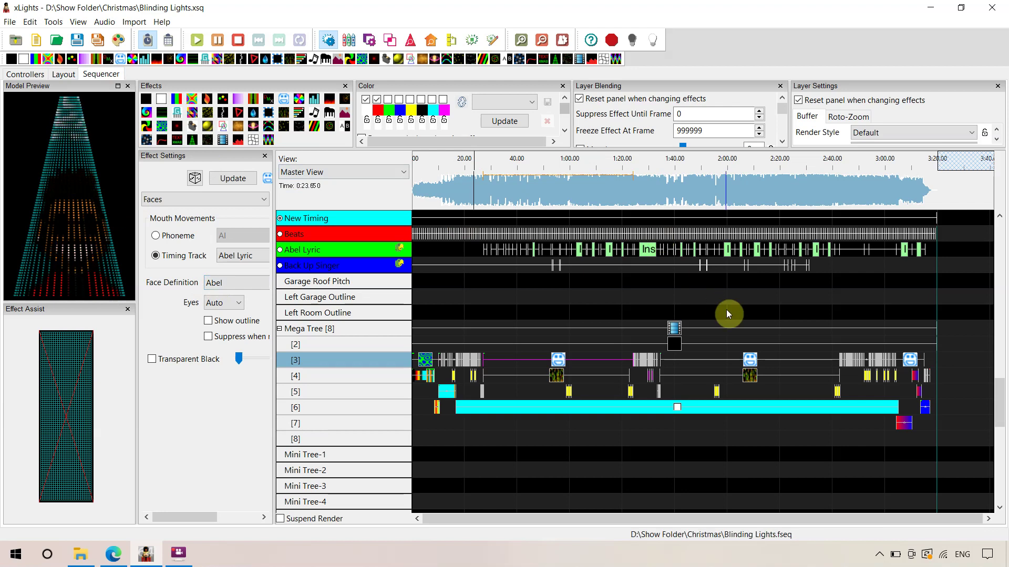
{"action": "left_click", "coordinate": [673, 331]}
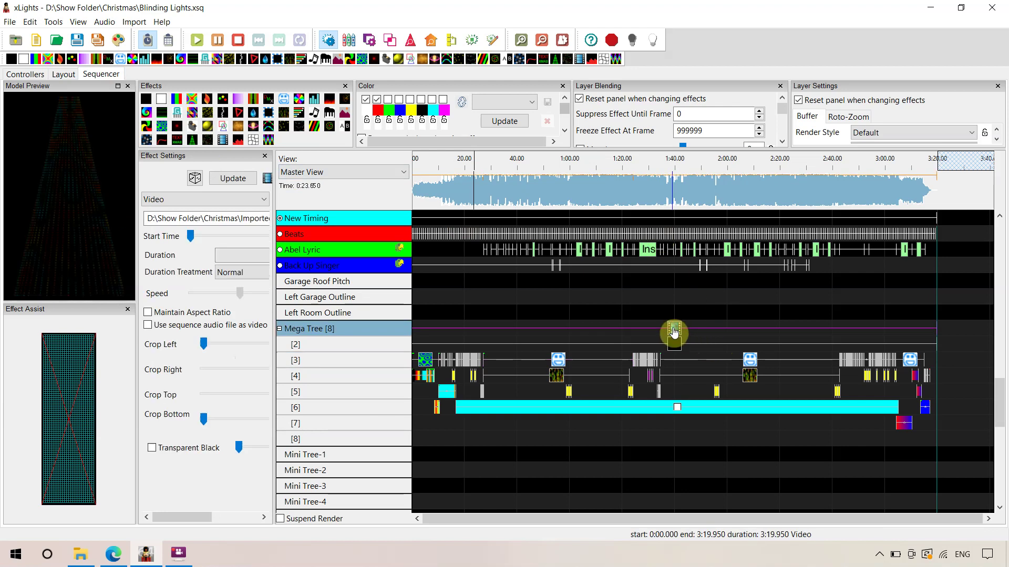
{"action": "left_click", "coordinate": [677, 344]}
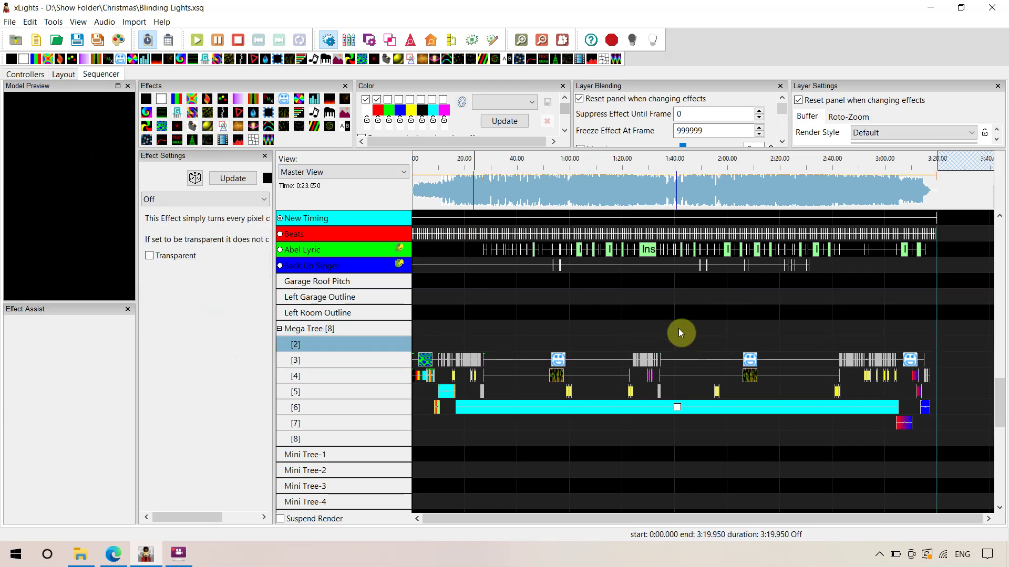
{"action": "left_click", "coordinate": [559, 361]}
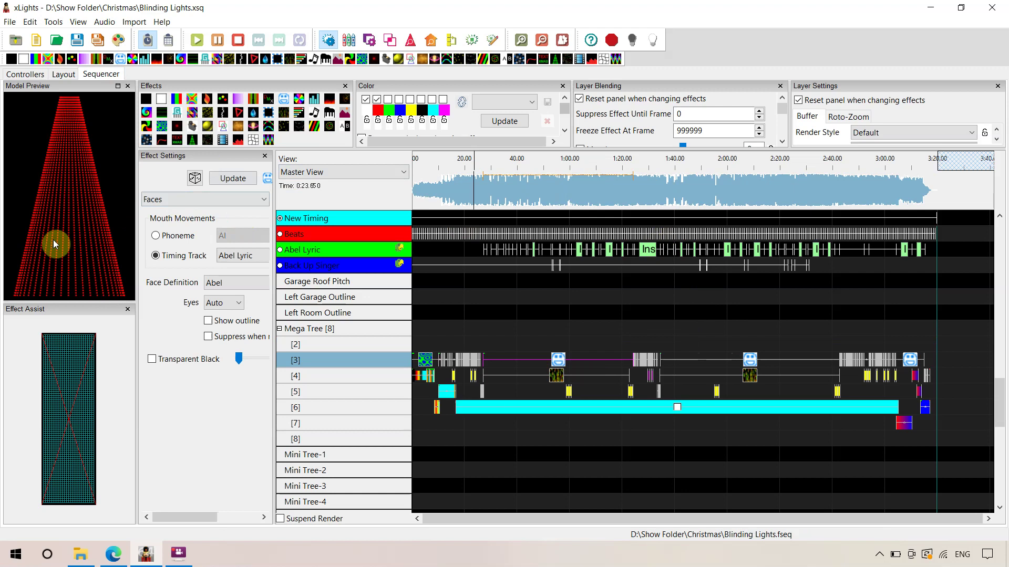
{"action": "left_click", "coordinate": [557, 362]}
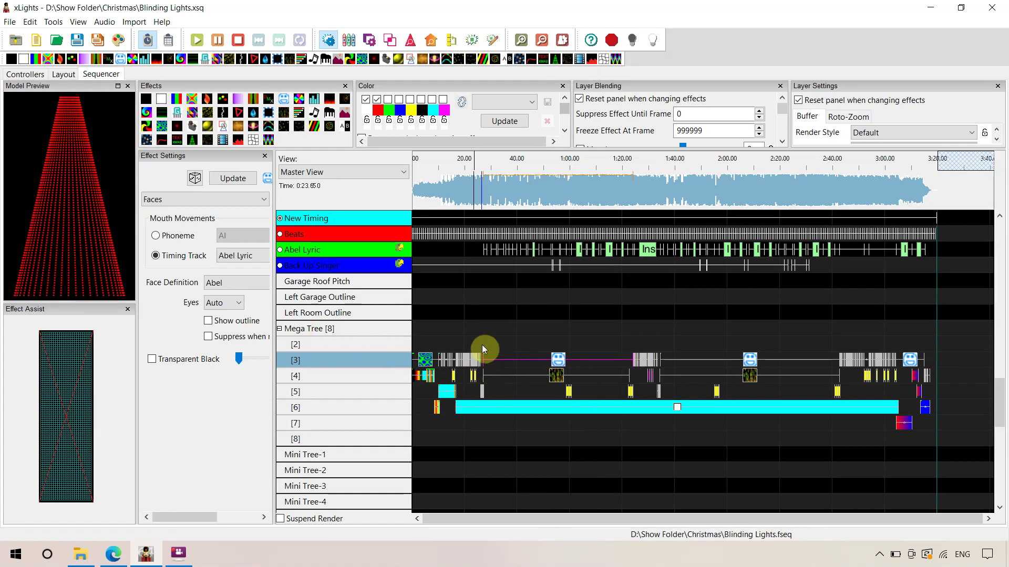
Zoom the timeline, nudge the Pictures effect in row [3], and select the 0:27–1:24 Faces effect
{"action": "scroll", "coordinate": [481, 345], "scroll_direction": "up", "scroll_amount": 5}
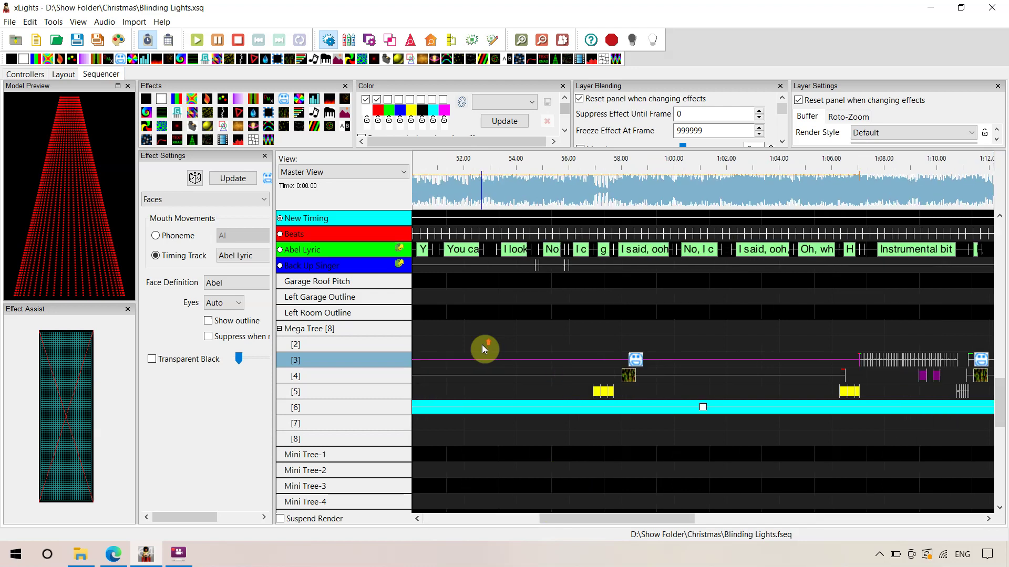
{"action": "left_click_drag", "start_coordinate": [587, 521], "coordinate": [501, 516]}
{"action": "left_click", "coordinate": [540, 361]}
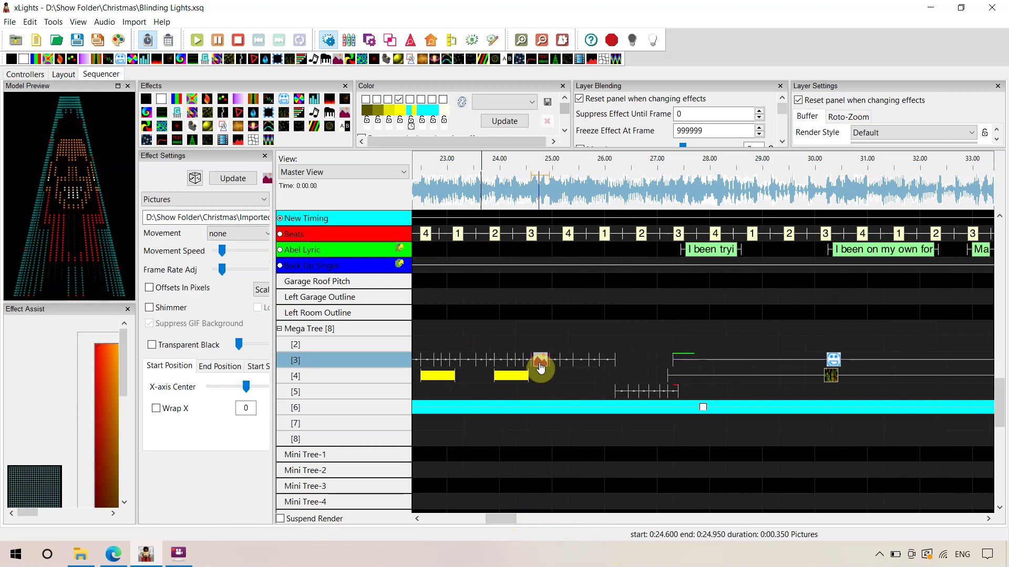
{"action": "mouse_move", "coordinate": [540, 361]}
{"action": "left_mouse_down"}
{"action": "mouse_move", "coordinate": [417, 359]}
{"action": "mouse_move", "coordinate": [532, 358]}
{"action": "left_mouse_up"}
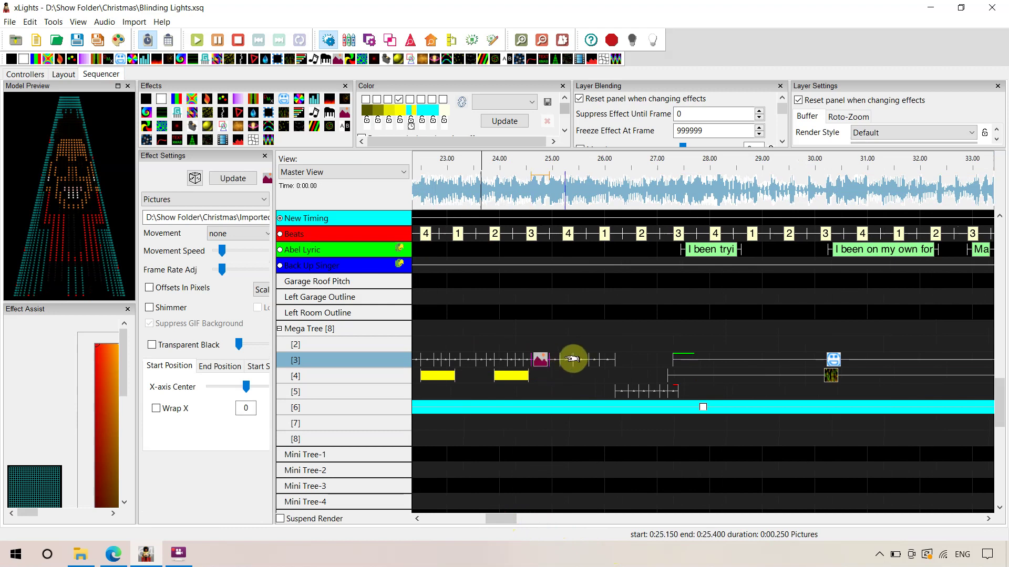
{"action": "left_click", "coordinate": [843, 364]}
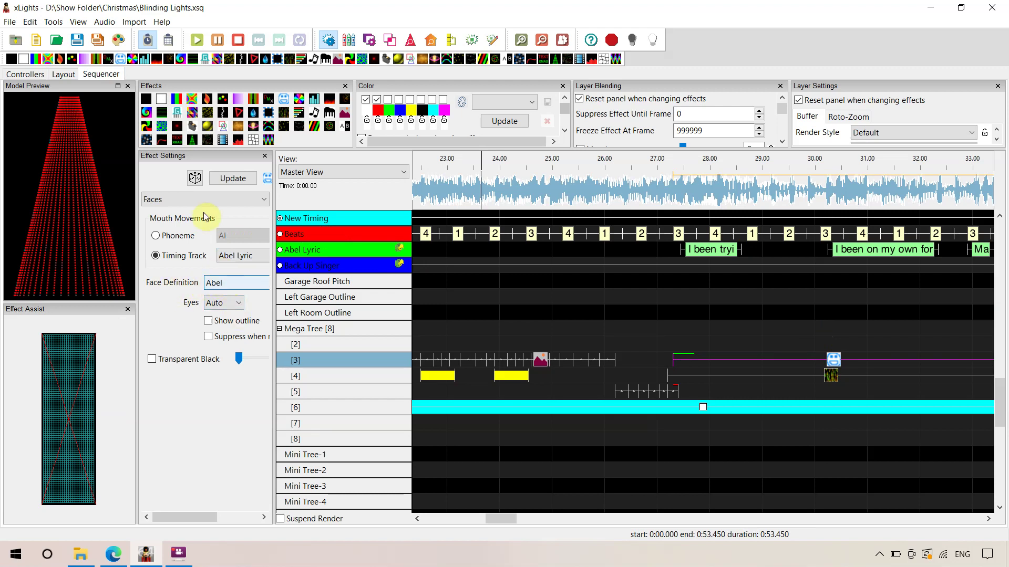
Select the Mega Tree in the house layout and pick its Faces property in the property grid
{"action": "left_click", "coordinate": [63, 74]}
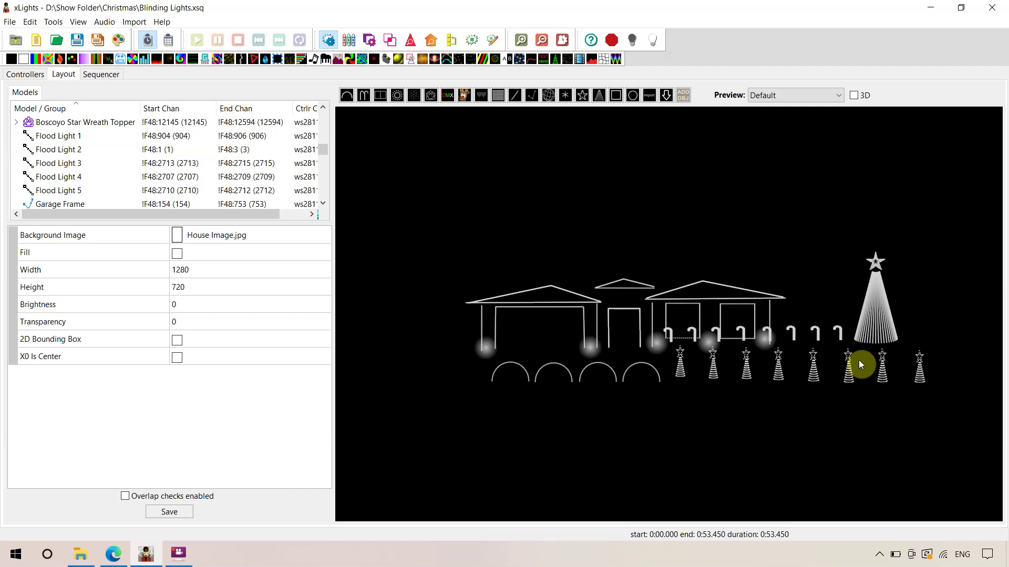
{"action": "left_click", "coordinate": [870, 328]}
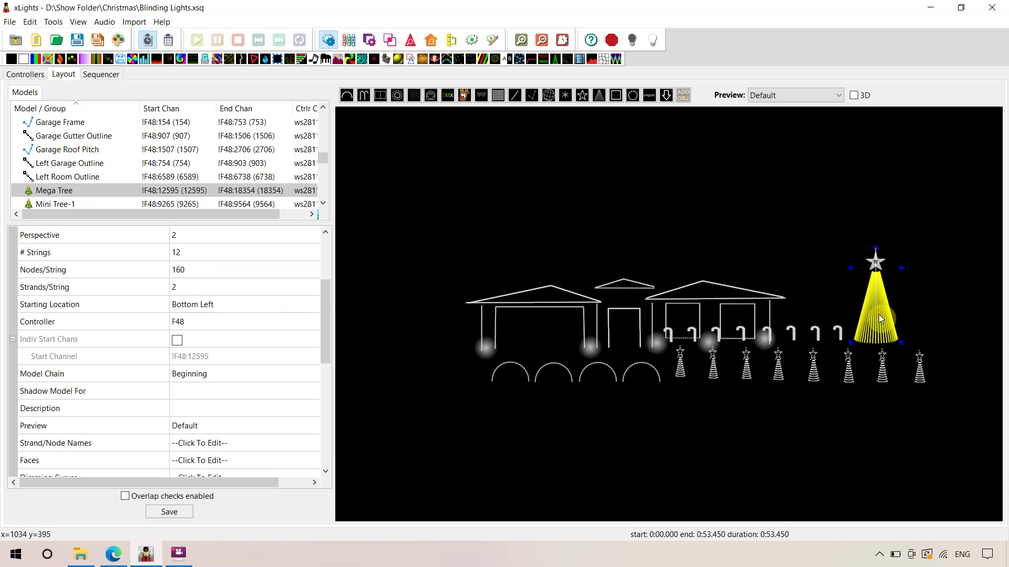
{"action": "left_click_drag", "start_coordinate": [323, 305], "coordinate": [316, 352]}
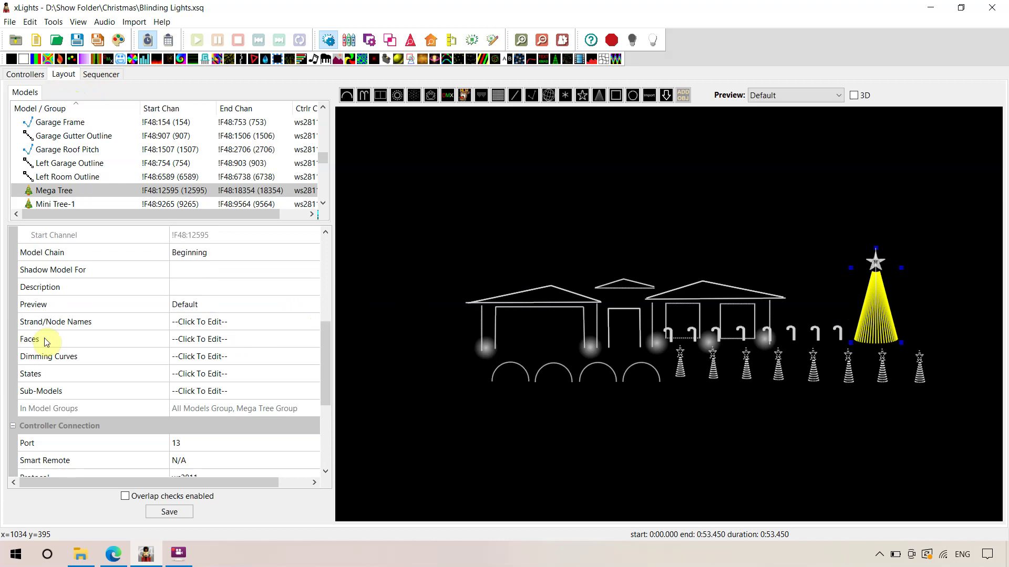
{"action": "left_click", "coordinate": [210, 340]}
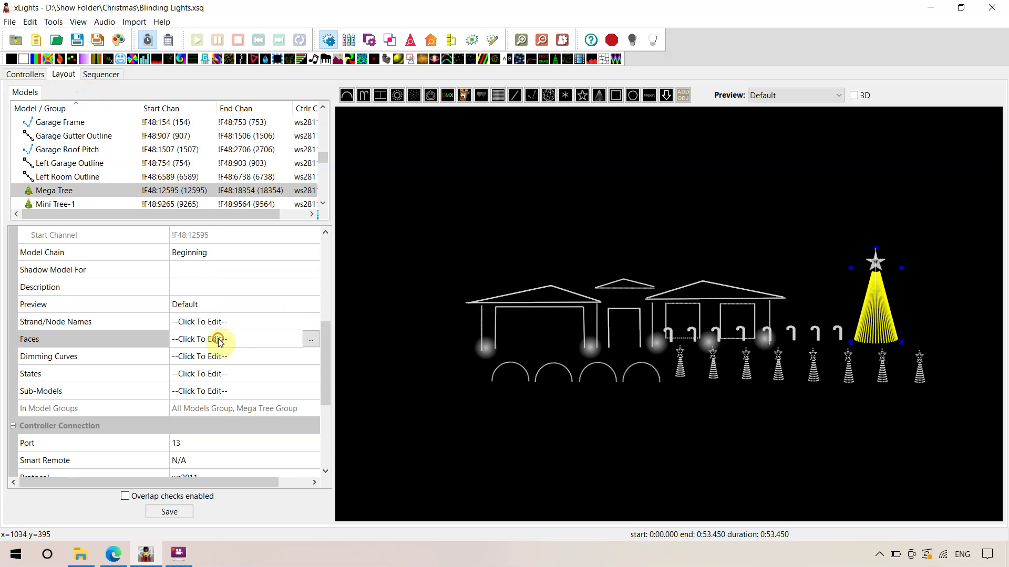
Open the Mega Tree's face definitions and create a new face named Abel
{"action": "left_click", "coordinate": [312, 342]}
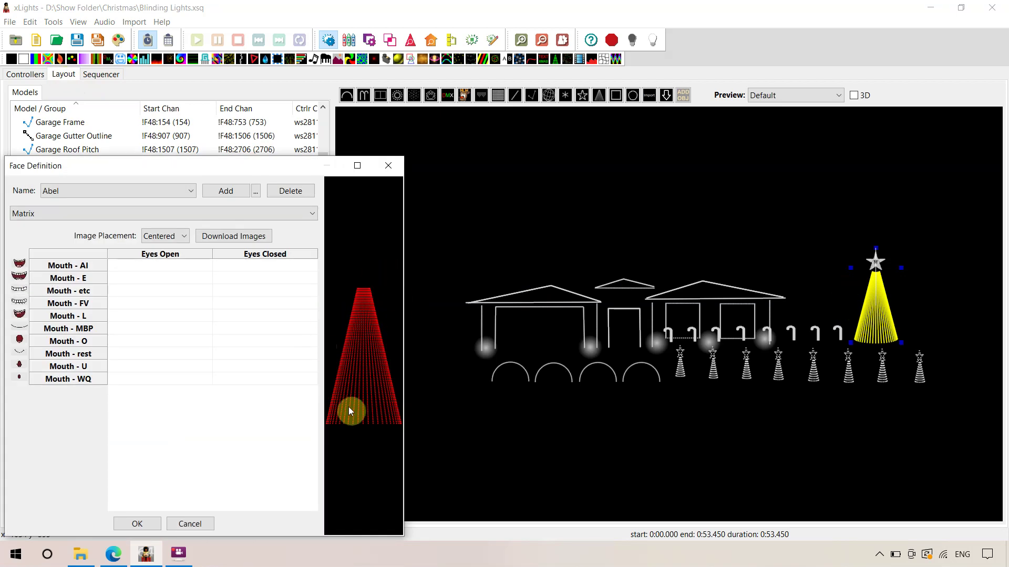
{"action": "left_click", "coordinate": [92, 187]}
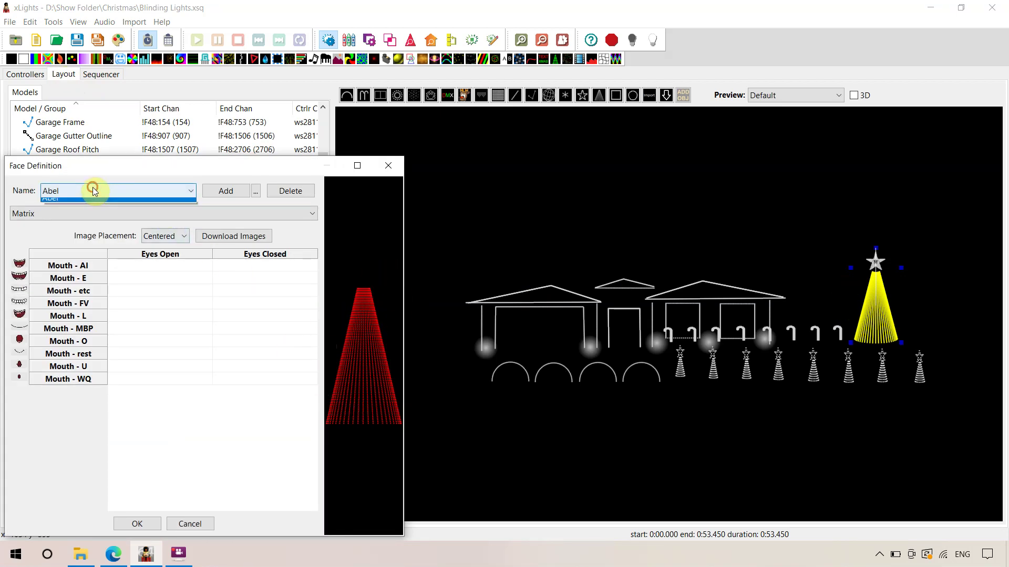
{"action": "left_click", "coordinate": [96, 187]}
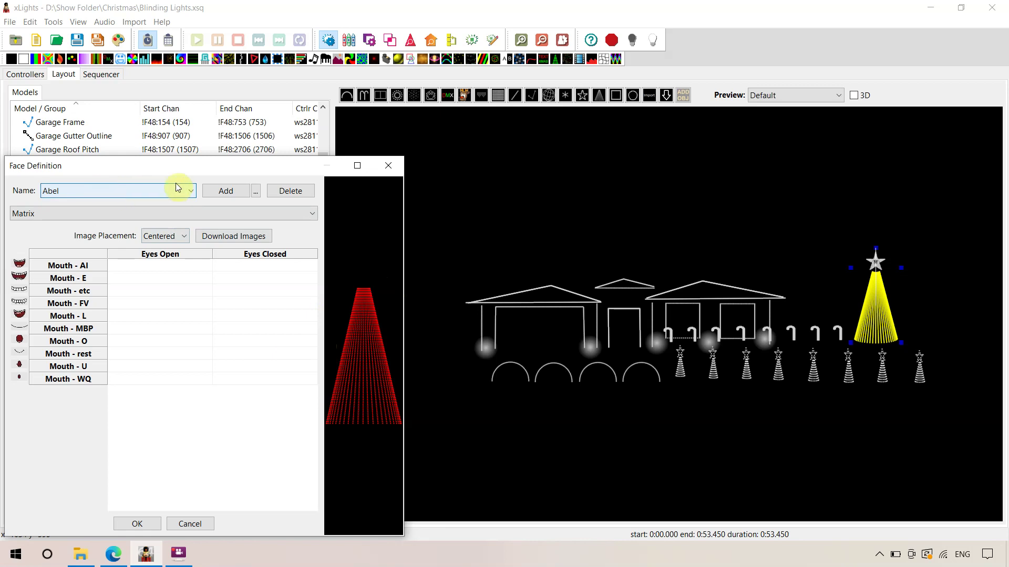
{"action": "left_click", "coordinate": [226, 193]}
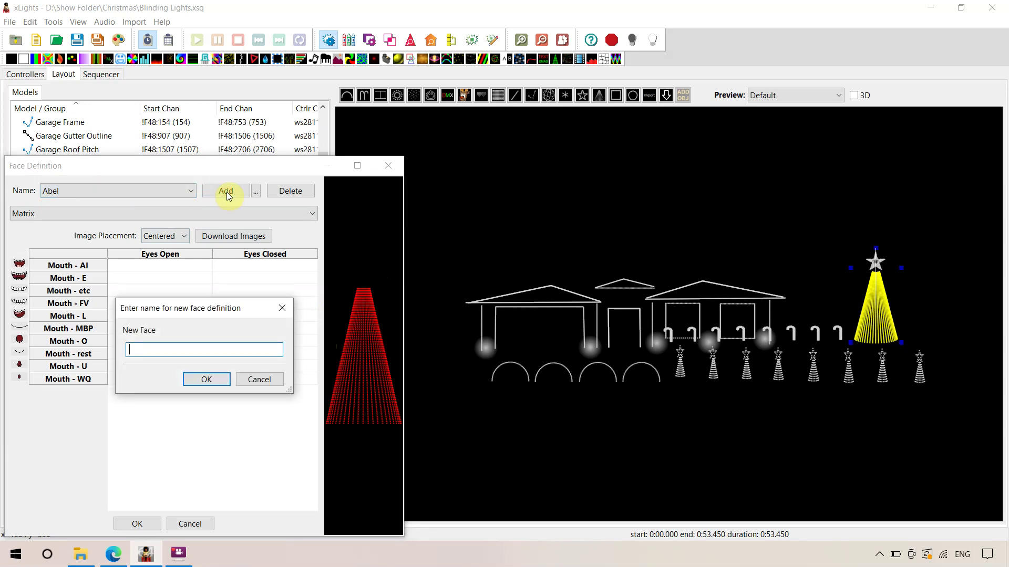
{"action": "type", "text": "Abel"}
{"action": "left_click", "coordinate": [208, 380]}
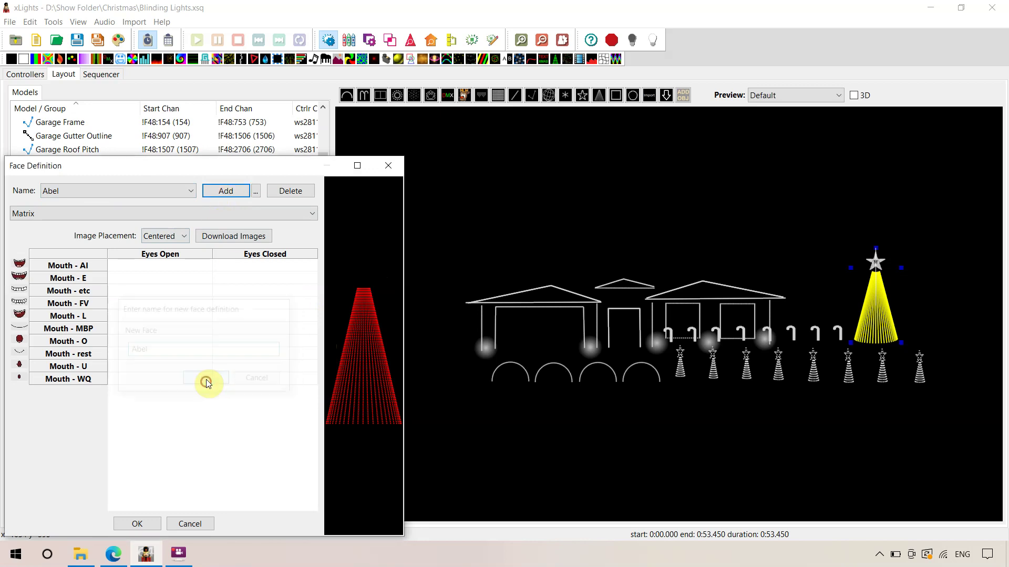
Make Abel a Matrix face and open the Eyes Open image chooser for Mouth - E
{"action": "left_click", "coordinate": [39, 214]}
{"action": "left_click", "coordinate": [42, 225]}
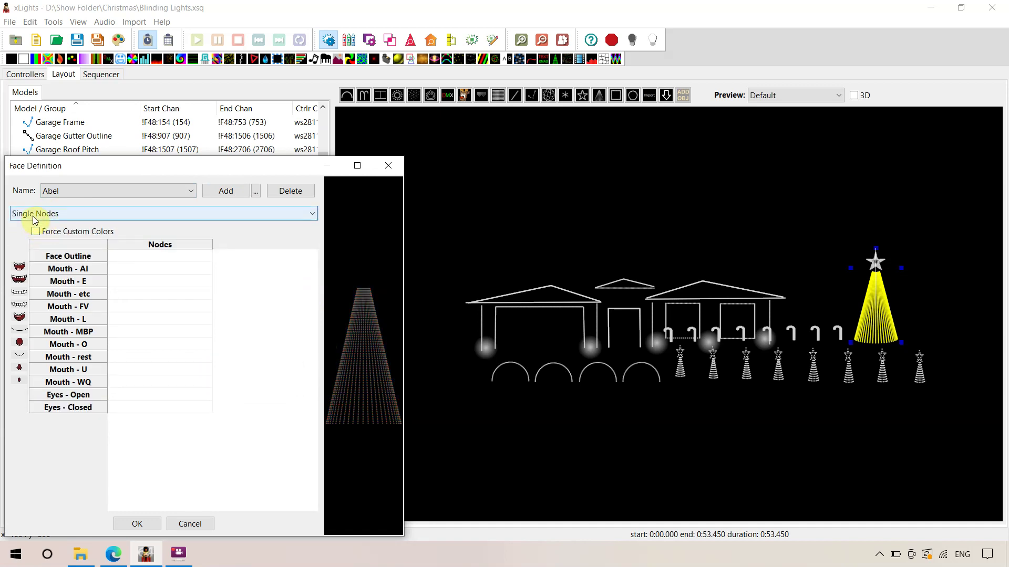
{"action": "left_click", "coordinate": [38, 214]}
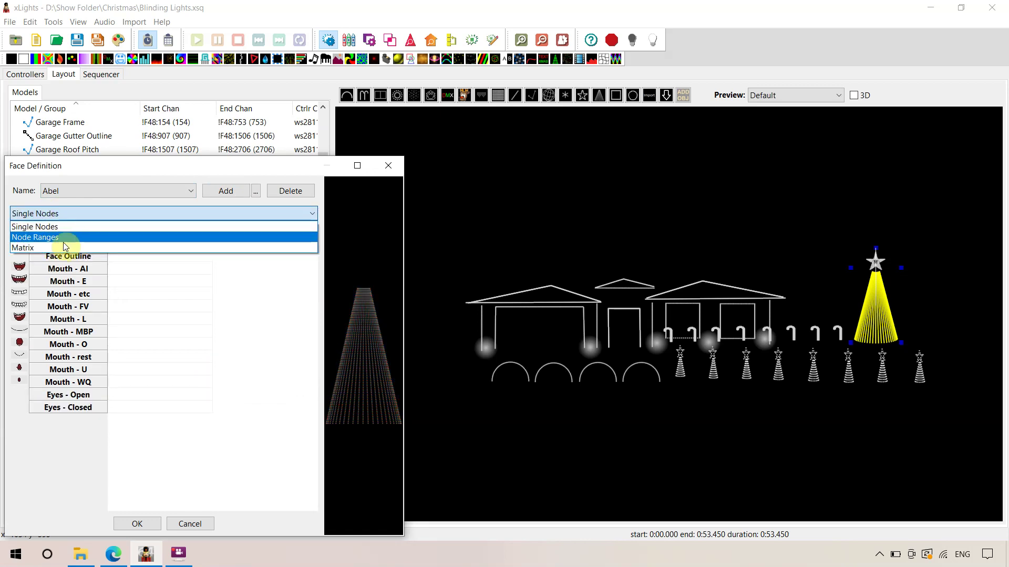
{"action": "left_click", "coordinate": [72, 250]}
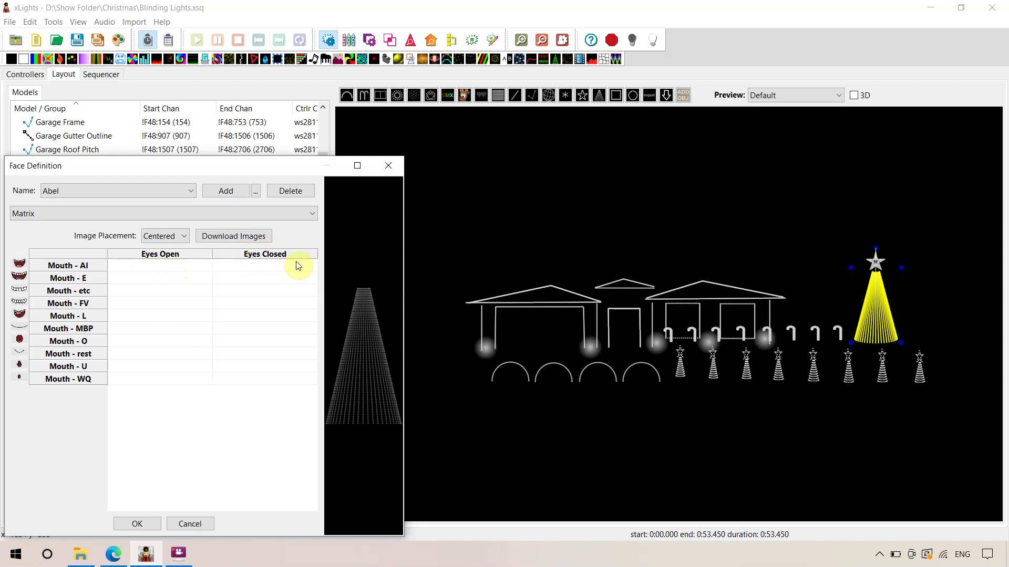
{"action": "left_click", "coordinate": [145, 303]}
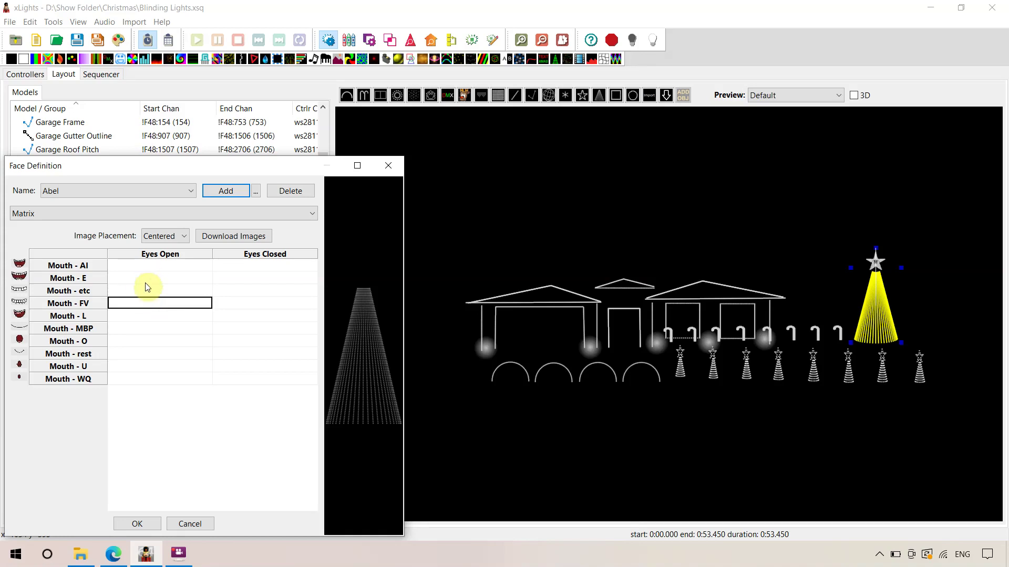
{"action": "double_click", "coordinate": [147, 282]}
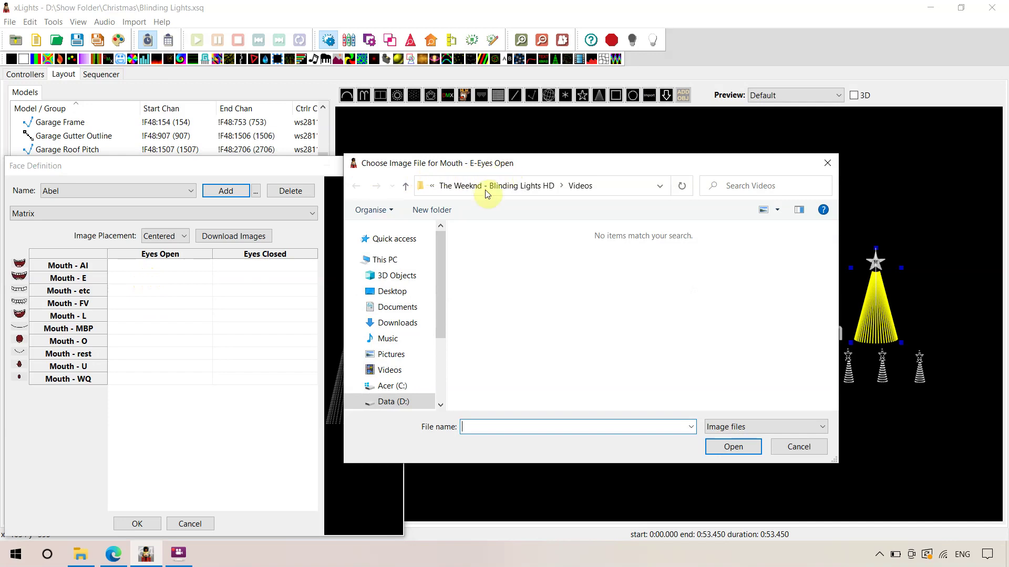
Browse to the Christmas DownloadedFaces folder and load the Abel Pixel mouth images
{"action": "left_click", "coordinate": [470, 186]}
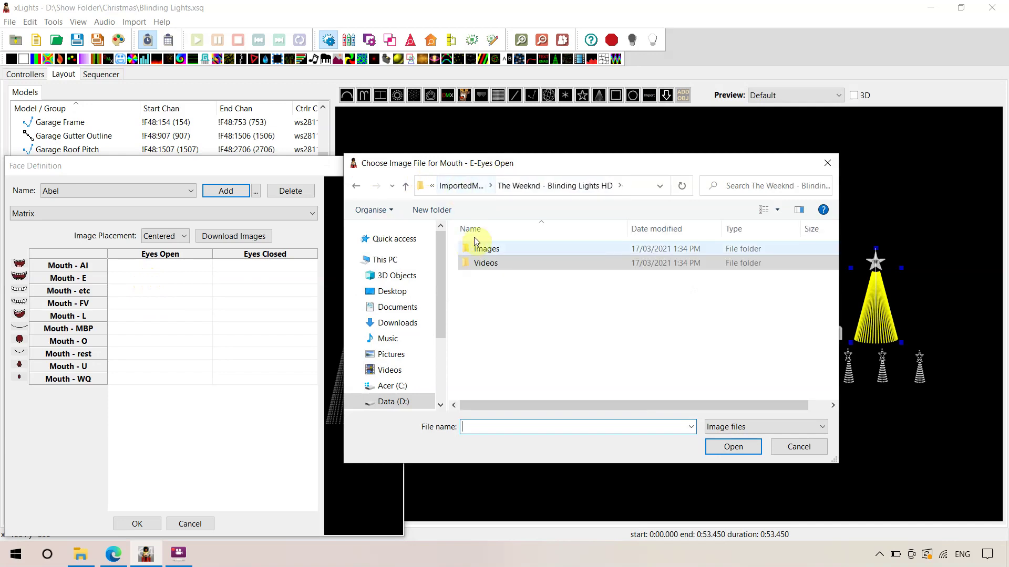
{"action": "left_click", "coordinate": [466, 189]}
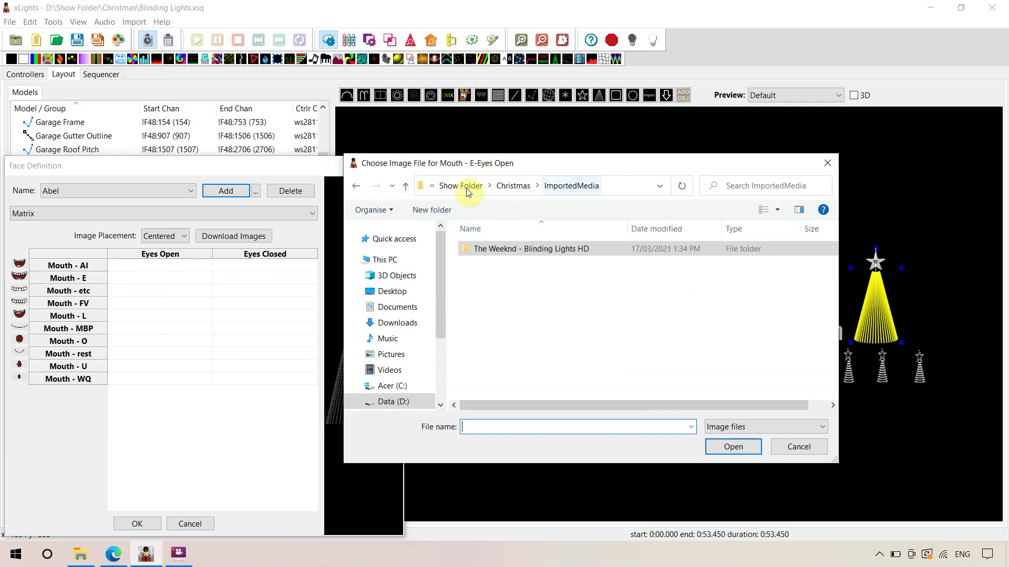
{"action": "left_click", "coordinate": [520, 187]}
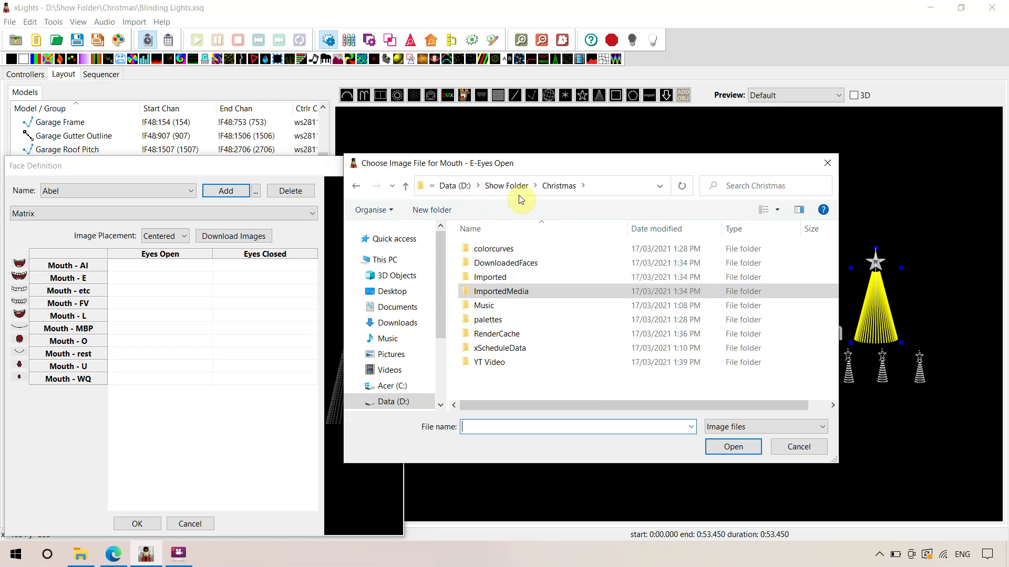
{"action": "double_click", "coordinate": [507, 264]}
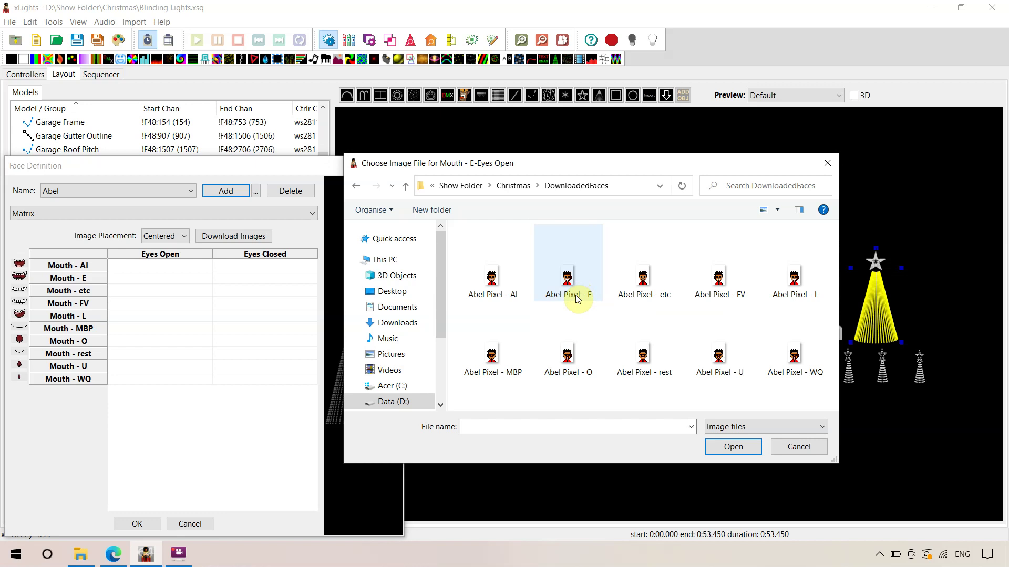
{"action": "double_click", "coordinate": [578, 298]}
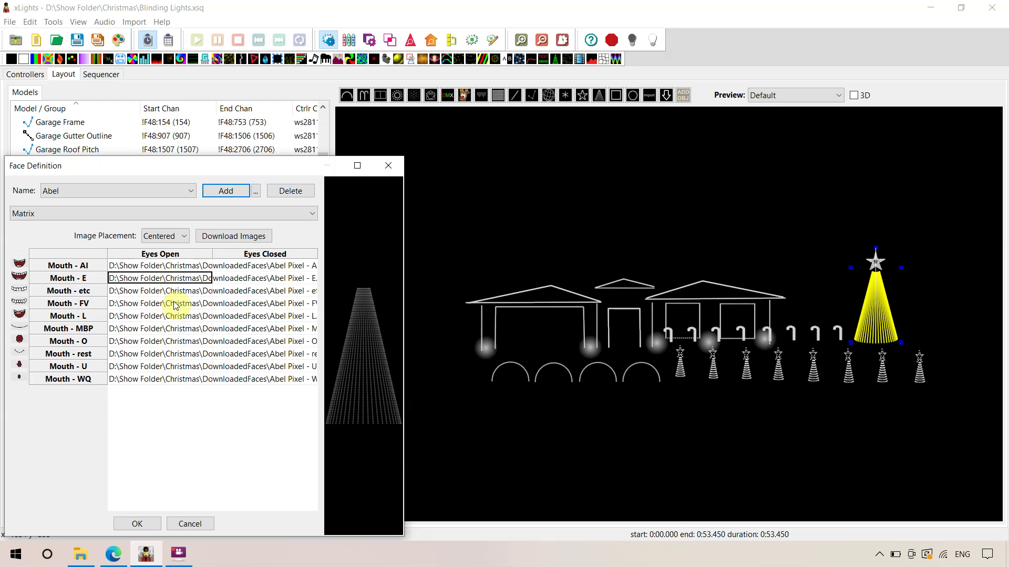
Open the Mouth - E Eyes Closed chooser, cancel it, and reselect the Eyes Open cell
{"action": "left_click", "coordinate": [237, 278]}
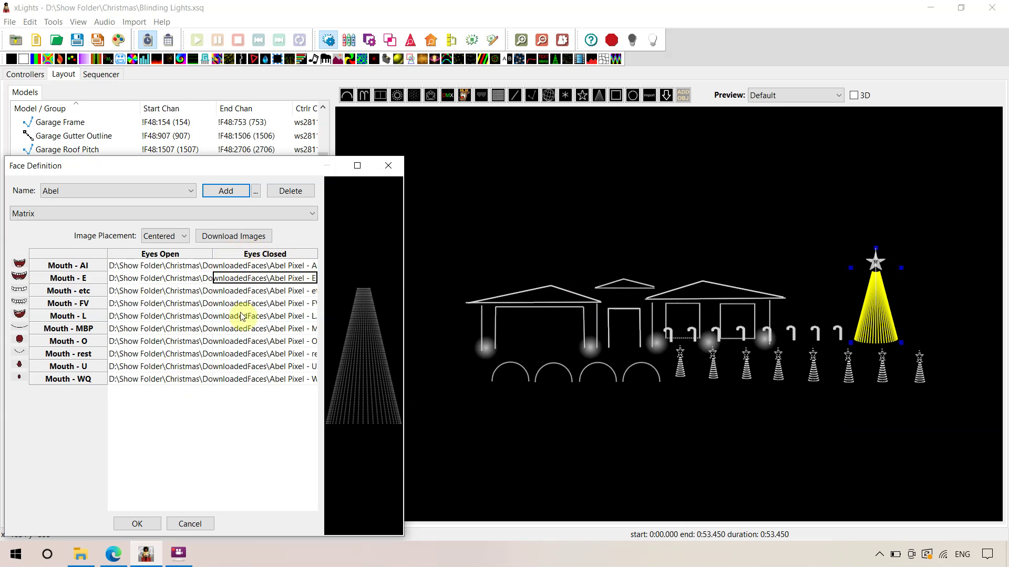
{"action": "double_click", "coordinate": [261, 277]}
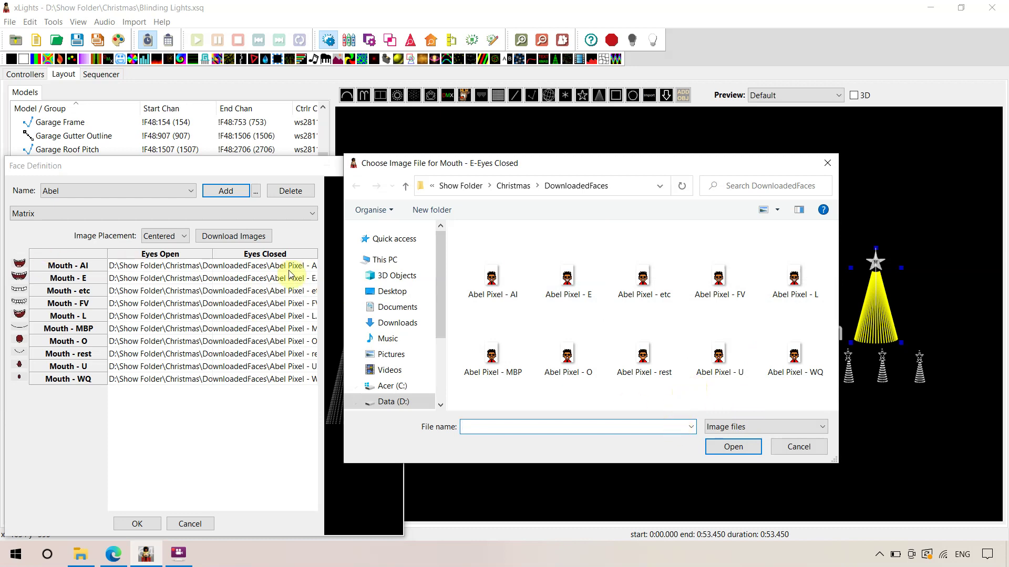
{"action": "left_click", "coordinate": [815, 450]}
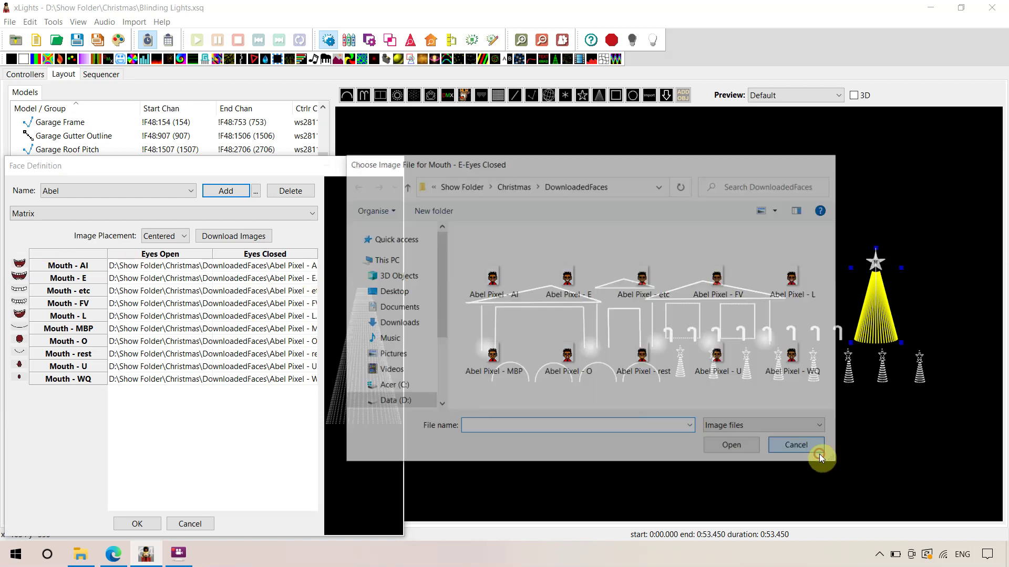
{"action": "left_click", "coordinate": [158, 278]}
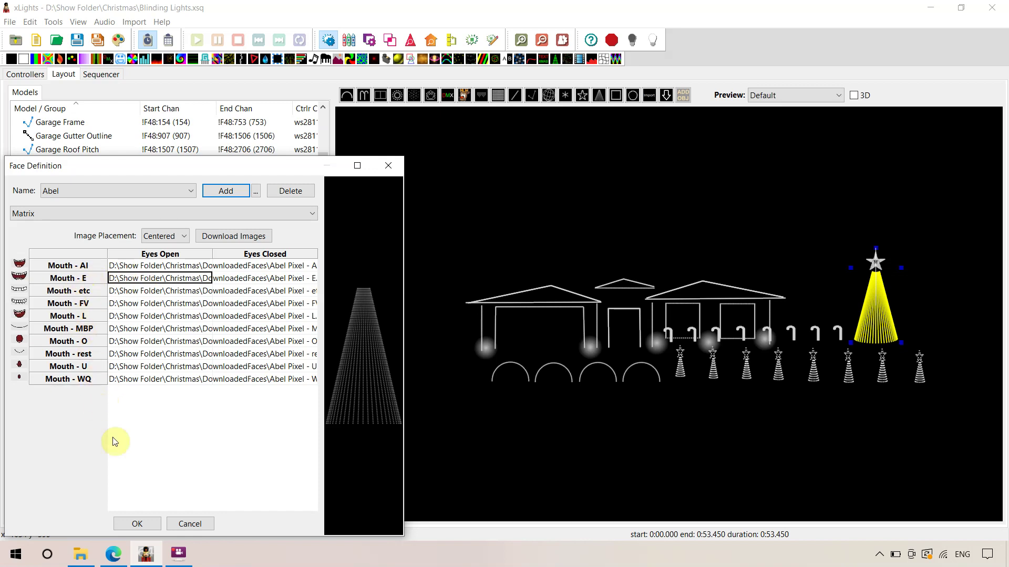
Accept the Abel face definition and save the layout with Ctrl+S
{"action": "left_click", "coordinate": [139, 522]}
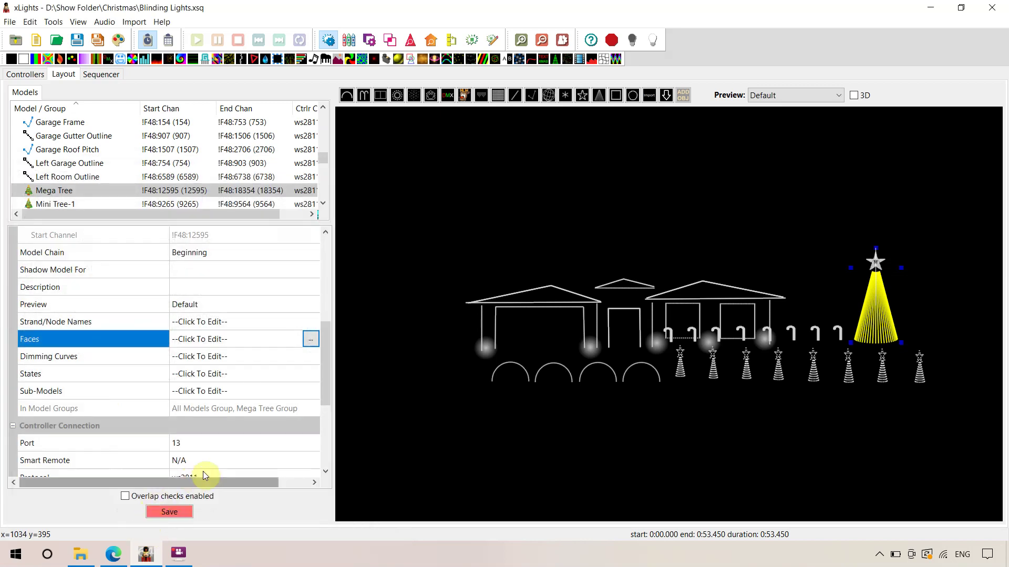
{"action": "left_click", "coordinate": [165, 512]}
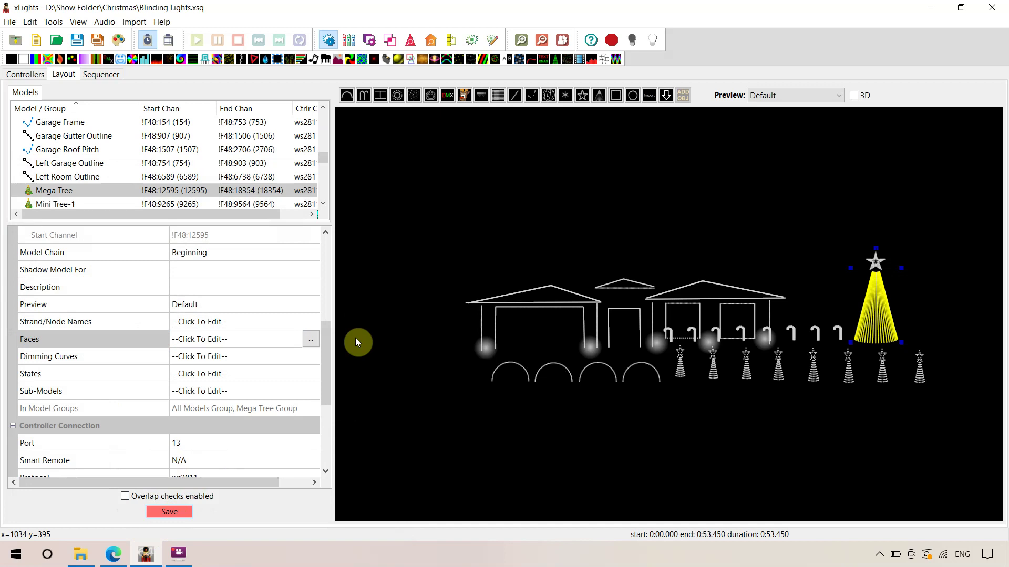
{"action": "key", "text": "ctrl+s"}
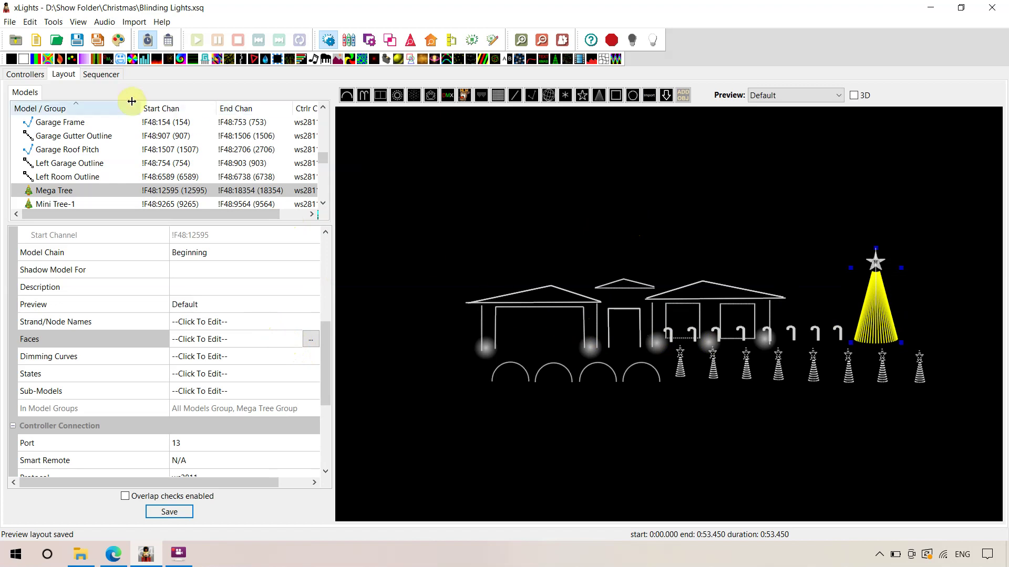
Return to the sequencer, zoom the timeline, and select the Faces effect on row [3]
{"action": "left_click", "coordinate": [118, 75]}
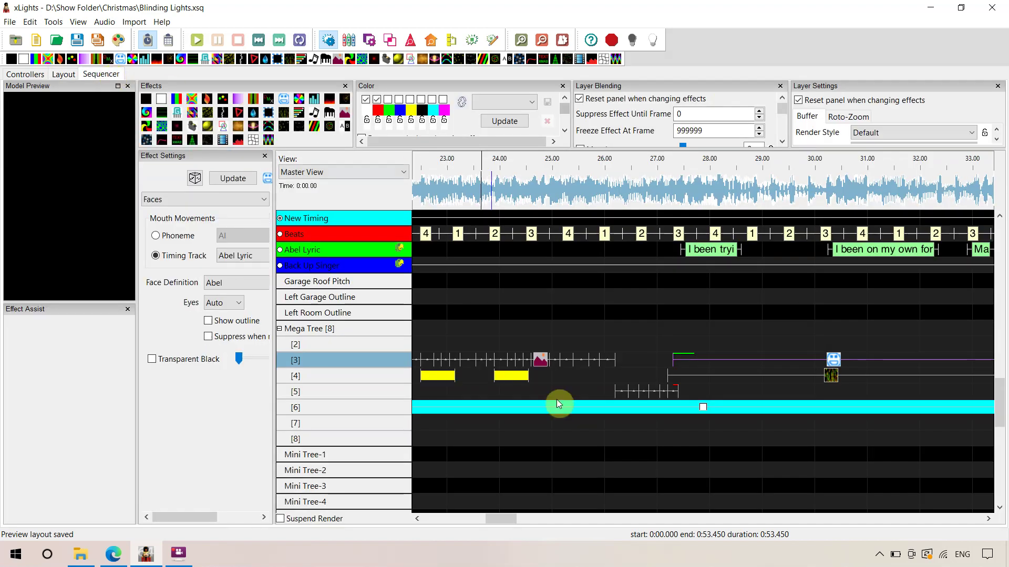
{"action": "left_click", "coordinate": [840, 368]}
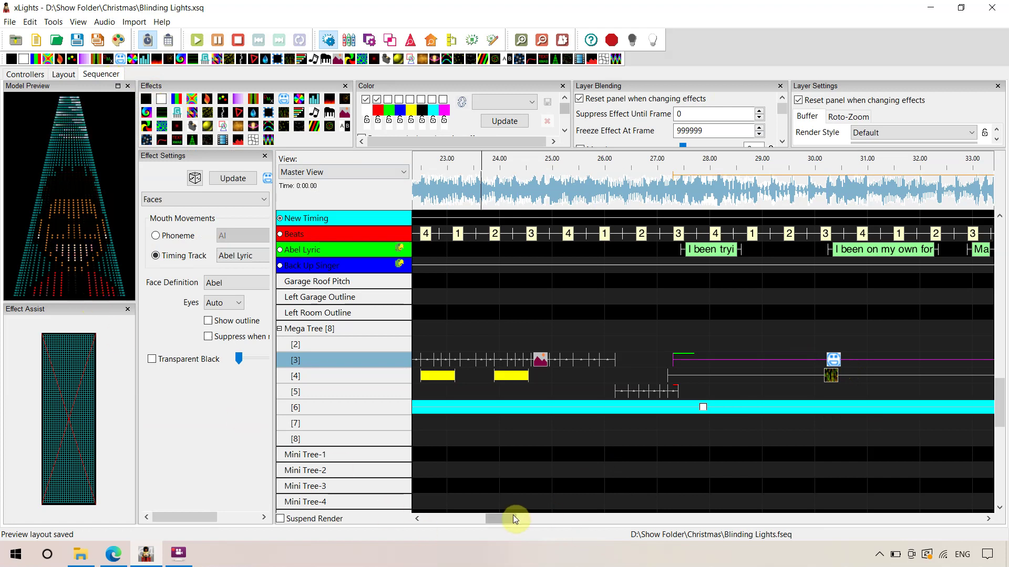
{"action": "left_click_drag", "start_coordinate": [513, 516], "coordinate": [661, 536]}
{"action": "left_click", "coordinate": [609, 360]}
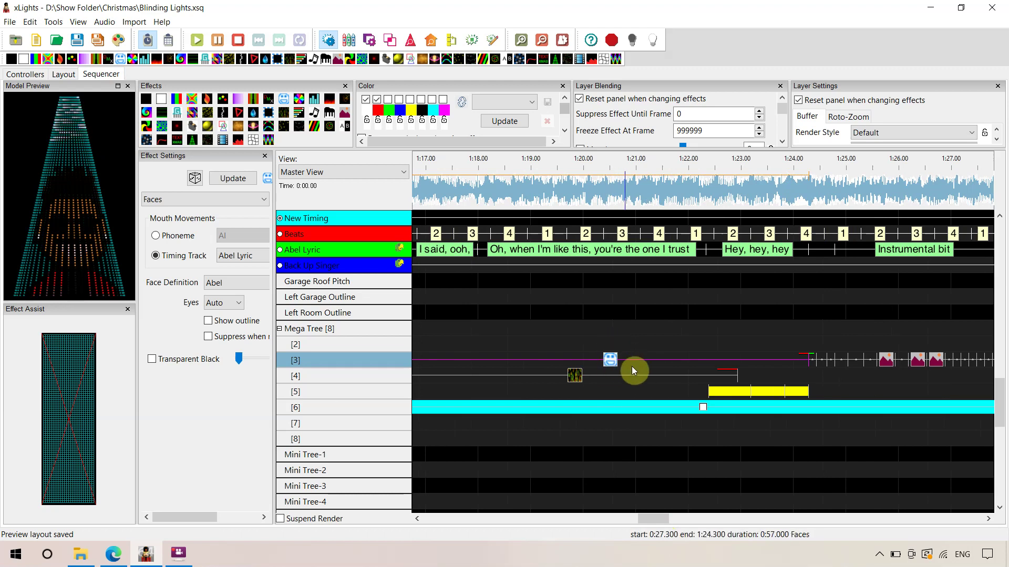
Click through the Abel Lyric phrases, then widen Effect Settings to show all Faces options
{"action": "left_click", "coordinate": [482, 253]}
{"action": "left_click", "coordinate": [607, 251]}
{"action": "left_click", "coordinate": [785, 249]}
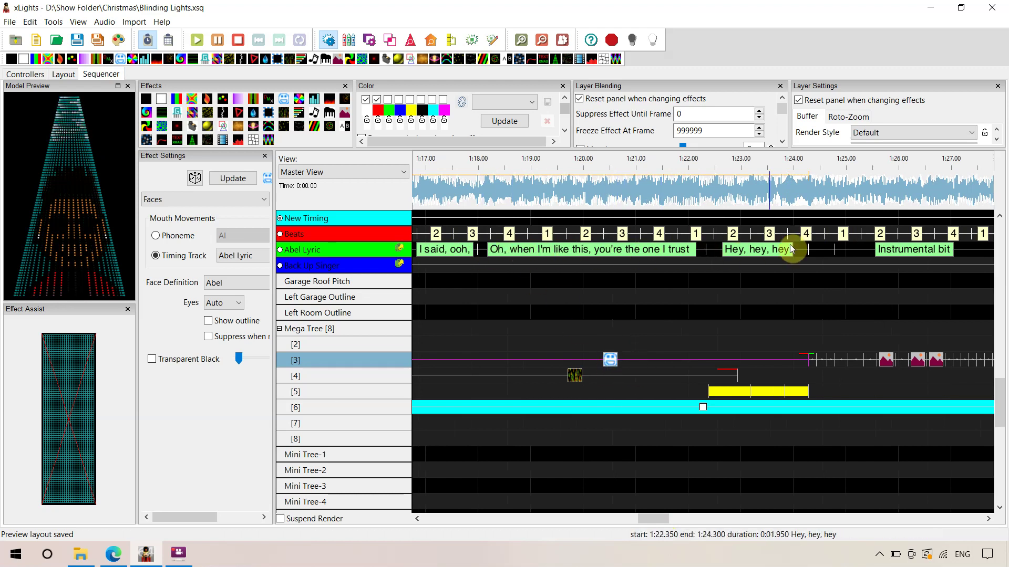
{"action": "left_click", "coordinate": [810, 249]}
{"action": "left_click", "coordinate": [552, 243]}
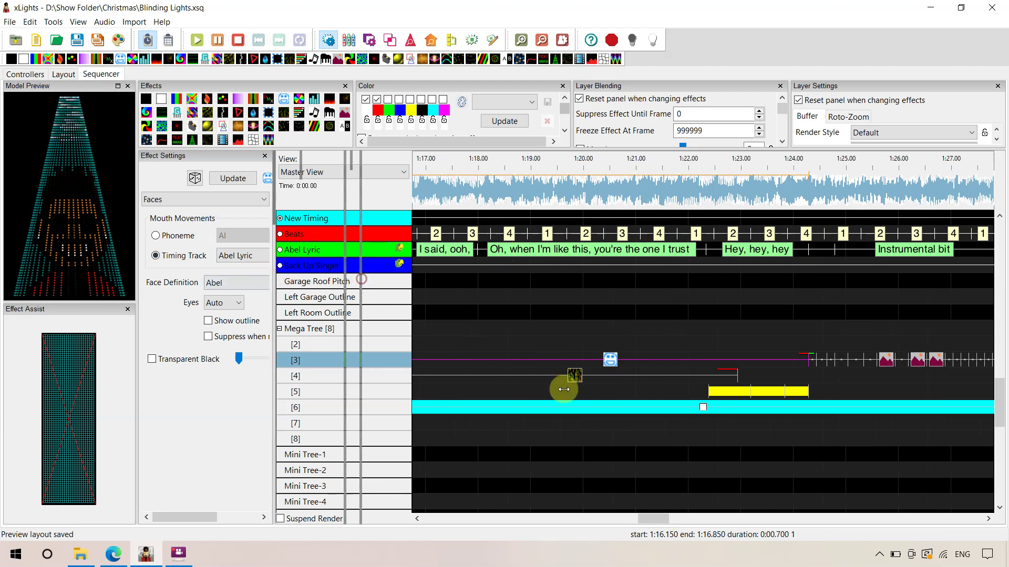
{"action": "left_click_drag", "start_coordinate": [611, 380], "coordinate": [338, 275]}
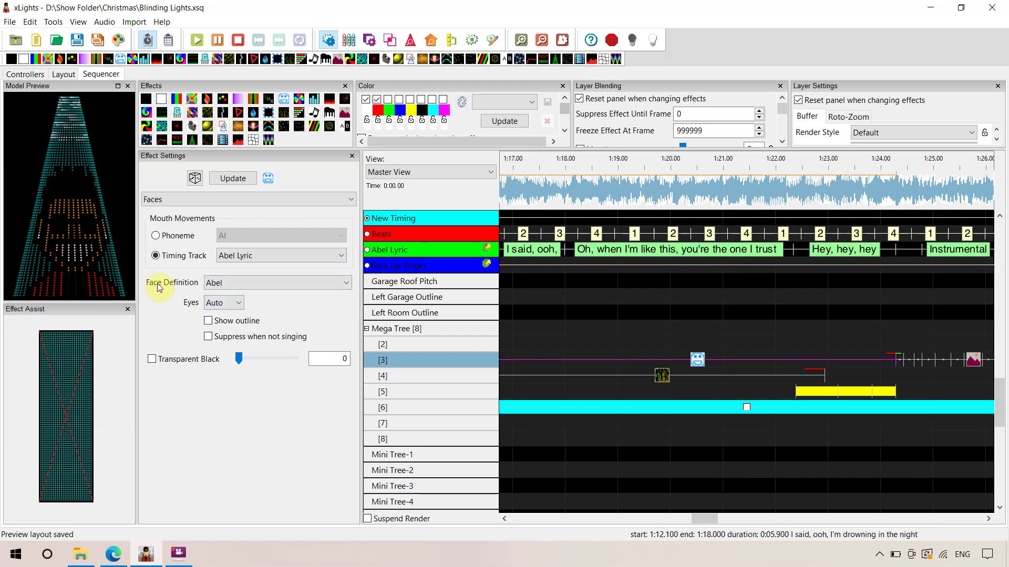
Keep Abel as the Face Definition and scroll the timeline to the right
{"action": "left_click", "coordinate": [245, 283]}
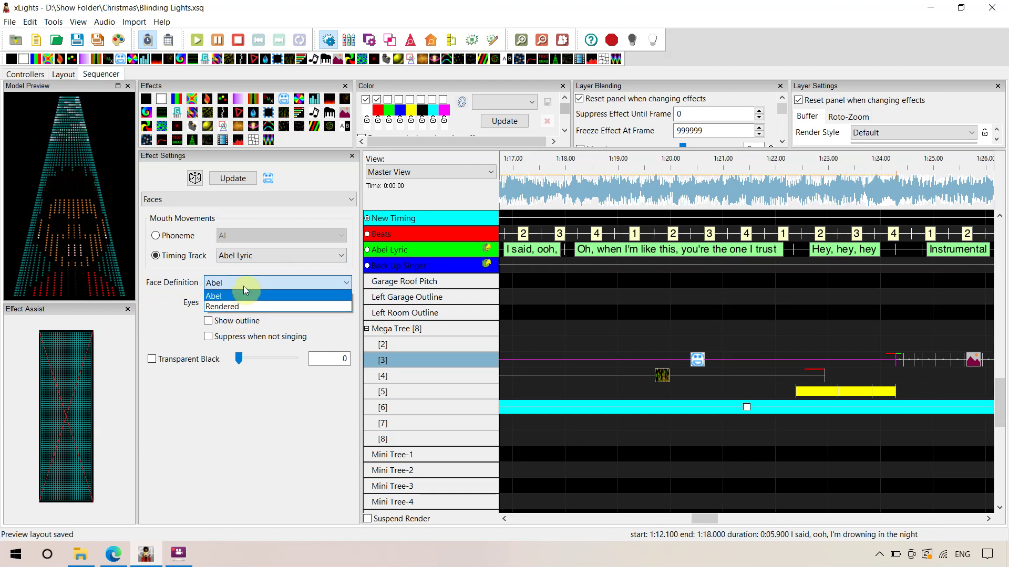
{"action": "left_click", "coordinate": [245, 284]}
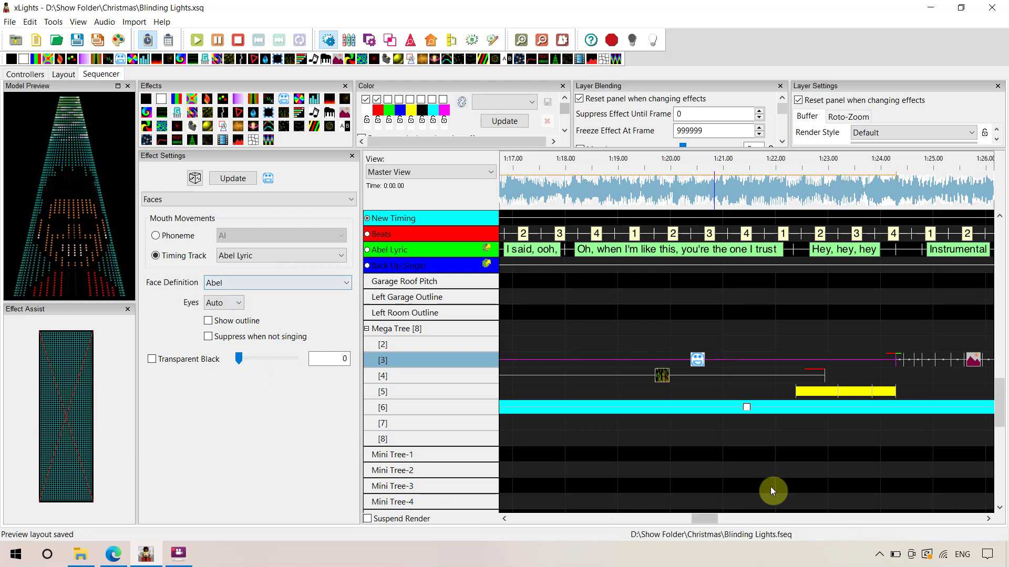
{"action": "scroll", "coordinate": [711, 518], "scroll_direction": "right", "scroll_amount": 2}
{"action": "left_click_drag", "start_coordinate": [711, 518], "coordinate": [766, 518]}
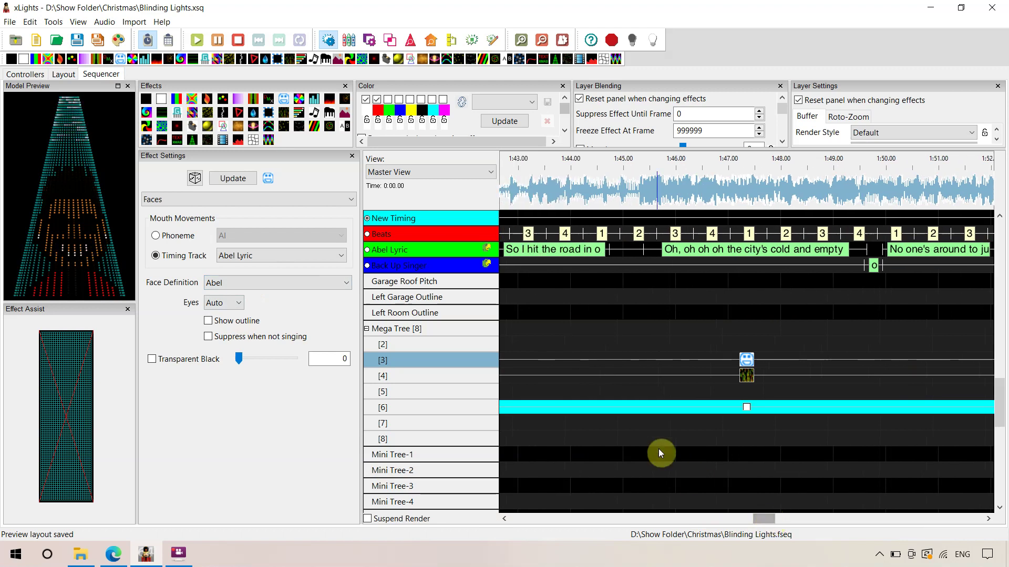
Enlarge the timeline grid, select the cyan layer [6] effect, and scroll down the rows
{"action": "scroll", "coordinate": [606, 395], "scroll_direction": "down", "scroll_amount": 2}
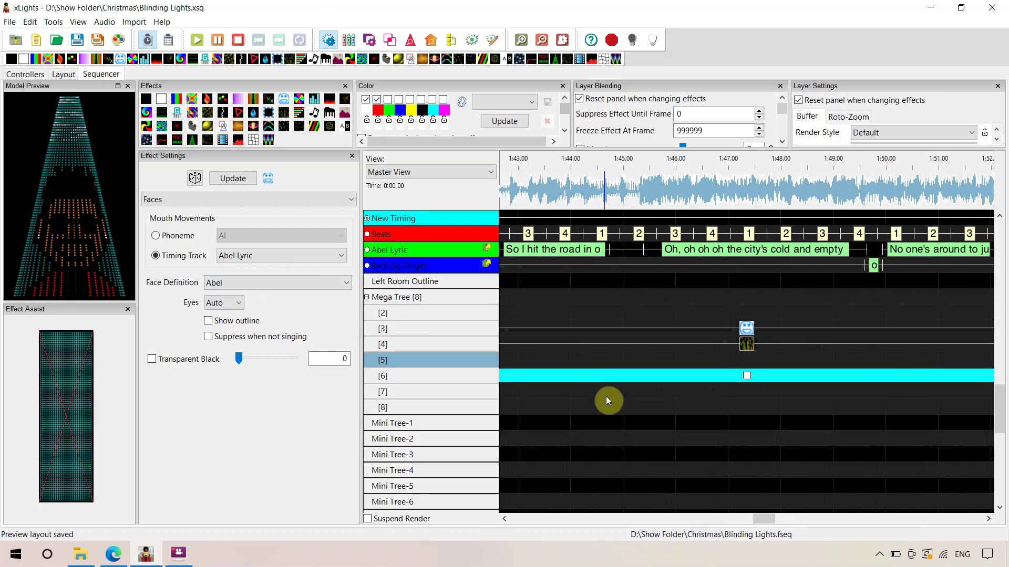
{"action": "left_click_drag", "start_coordinate": [361, 322], "coordinate": [297, 306]}
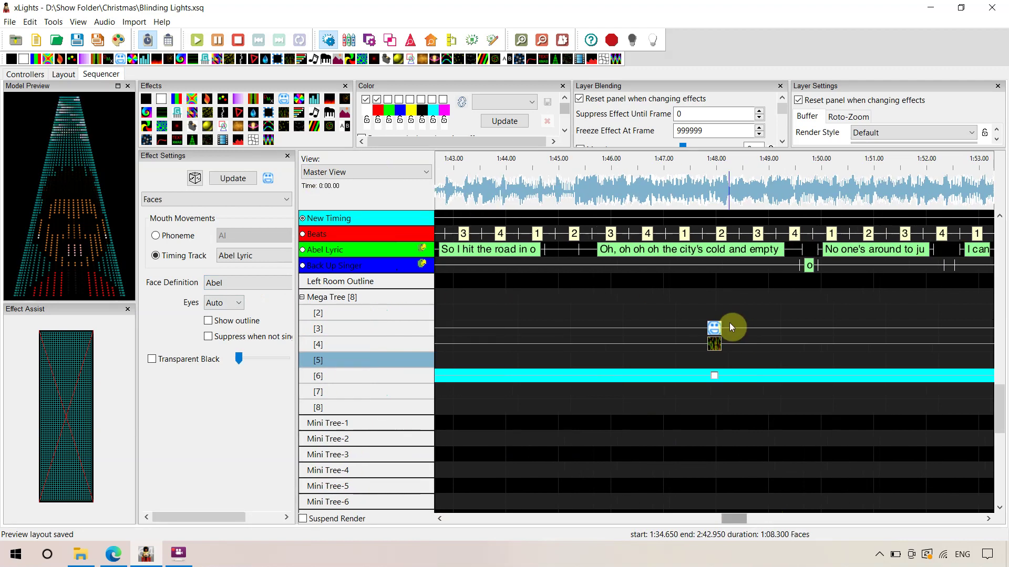
{"action": "left_click", "coordinate": [692, 380]}
{"action": "scroll", "coordinate": [691, 381], "scroll_direction": "down", "scroll_amount": 1}
{"action": "scroll", "coordinate": [691, 380], "scroll_direction": "down", "scroll_amount": 4}
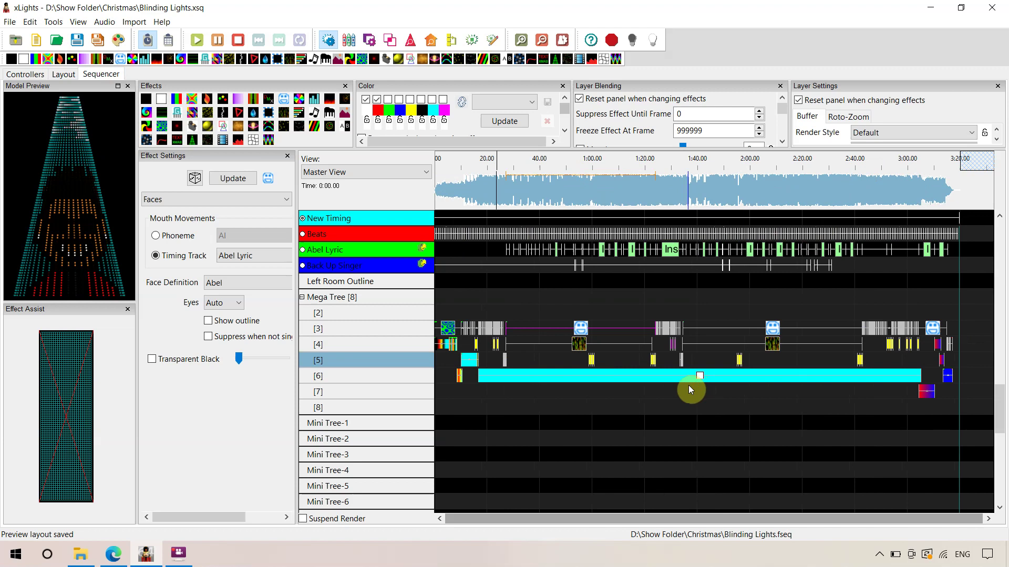
Drop a Video effect across the full Mega Tree top-level row and widen its settings panel
{"action": "left_click", "coordinate": [668, 411]}
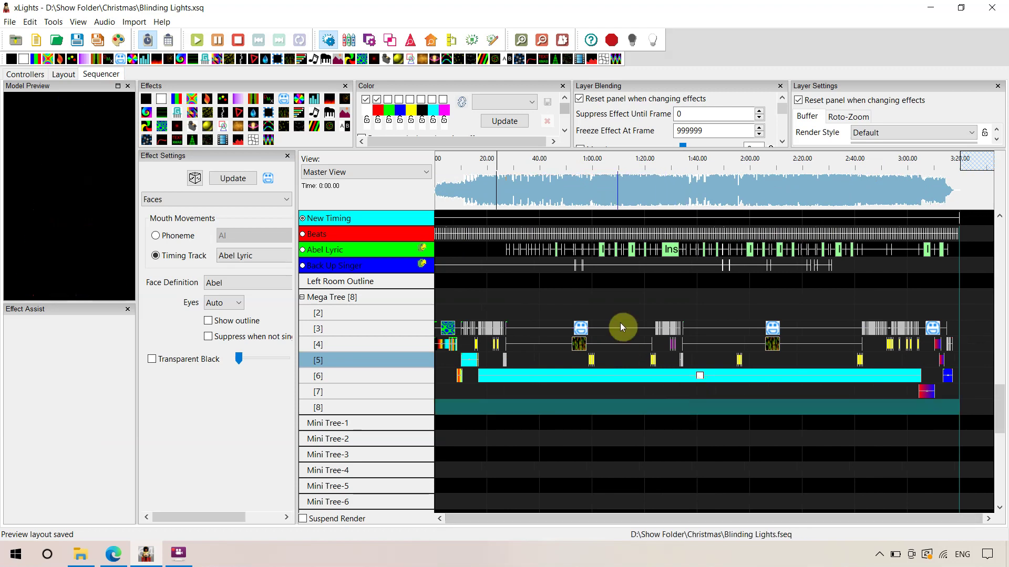
{"action": "left_click", "coordinate": [605, 300]}
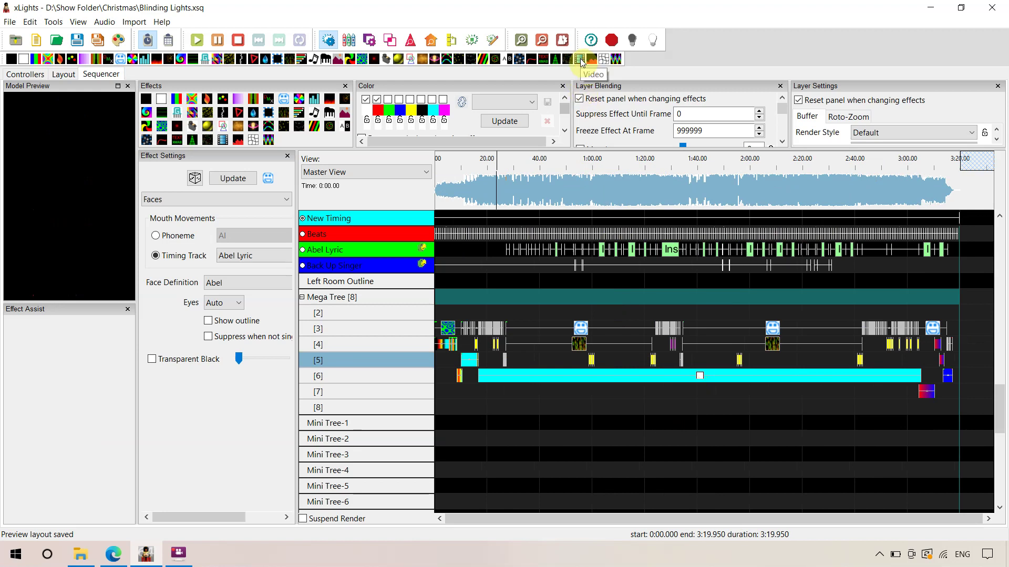
{"action": "left_click_drag", "start_coordinate": [581, 62], "coordinate": [593, 303]}
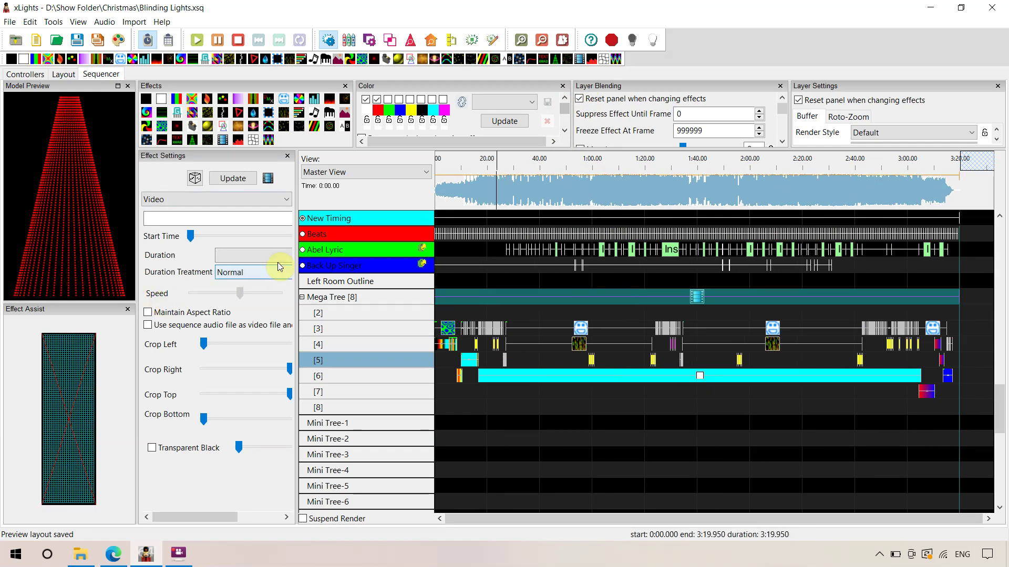
{"action": "left_click_drag", "start_coordinate": [296, 242], "coordinate": [384, 247]}
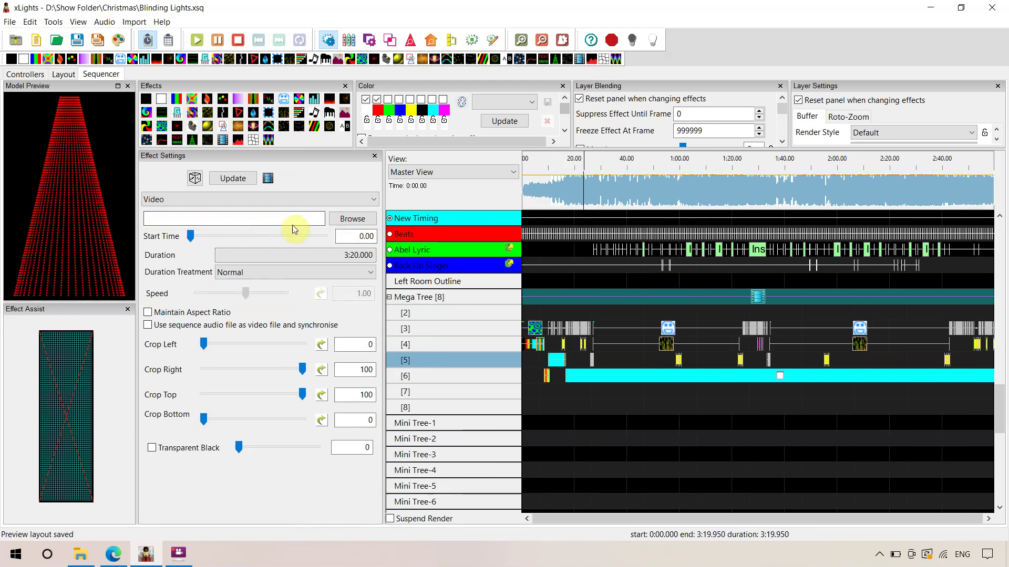
Browse to Christmas > ImportedMedia > The Weeknd - Blinding Lights HD > Videos and load the Mega Tree video
{"action": "left_click", "coordinate": [344, 220]}
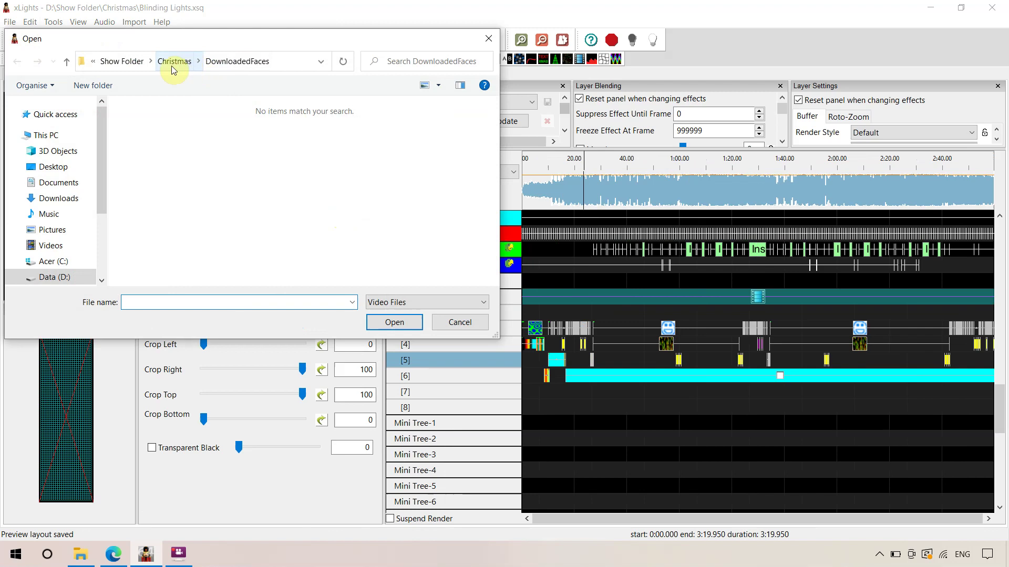
{"action": "left_click", "coordinate": [138, 62]}
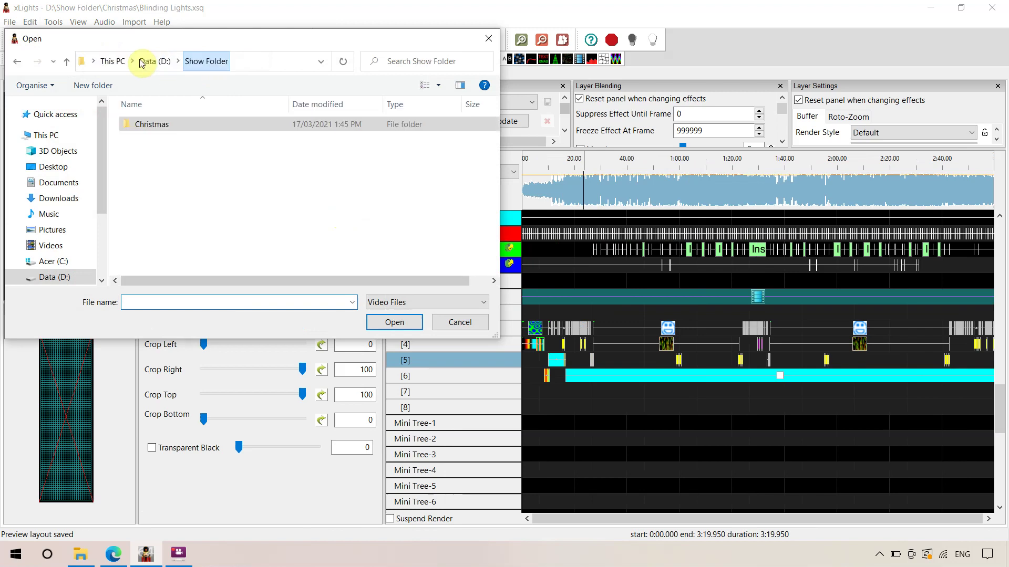
{"action": "double_click", "coordinate": [164, 126]}
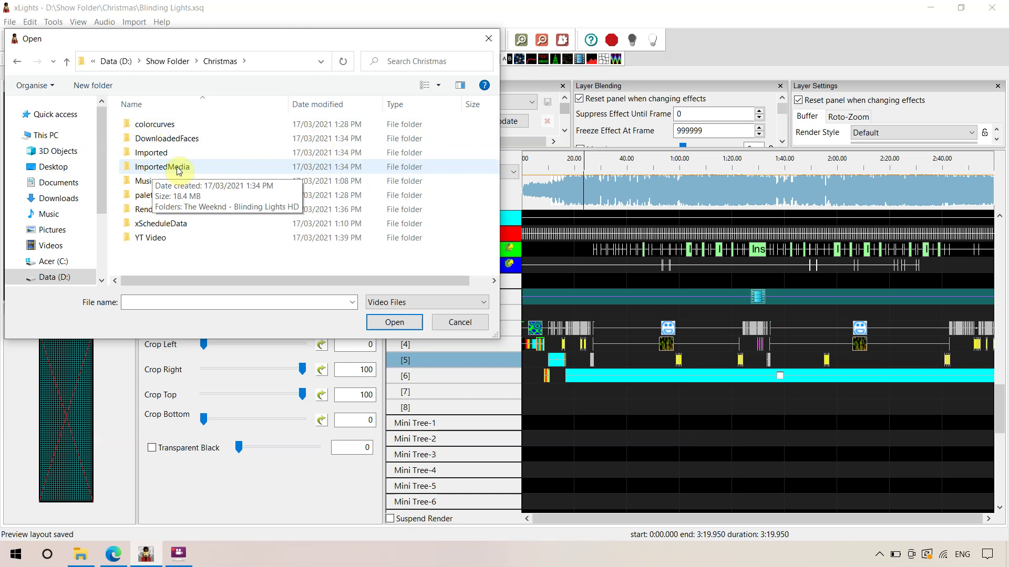
{"action": "double_click", "coordinate": [177, 169]}
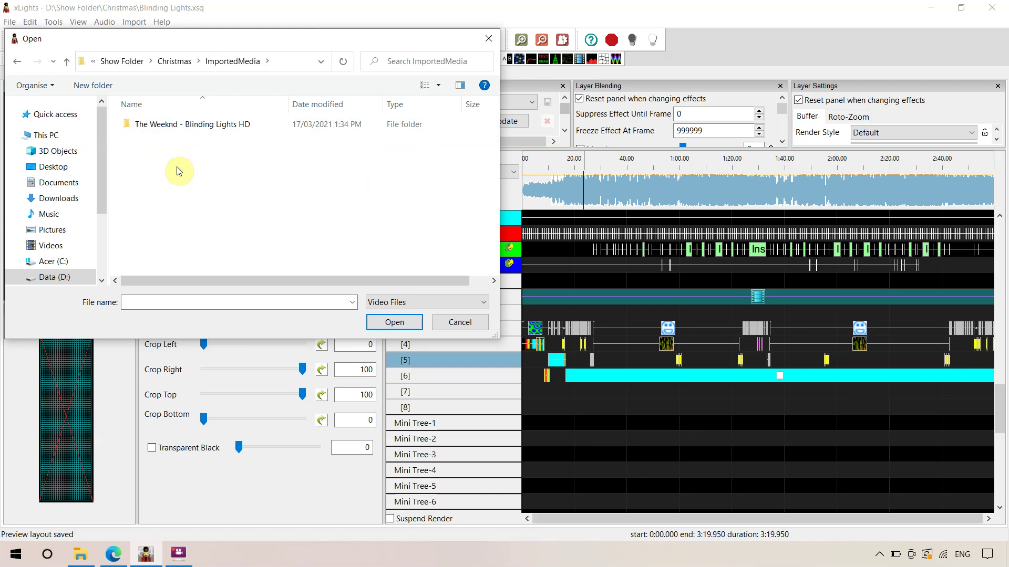
{"action": "double_click", "coordinate": [153, 127]}
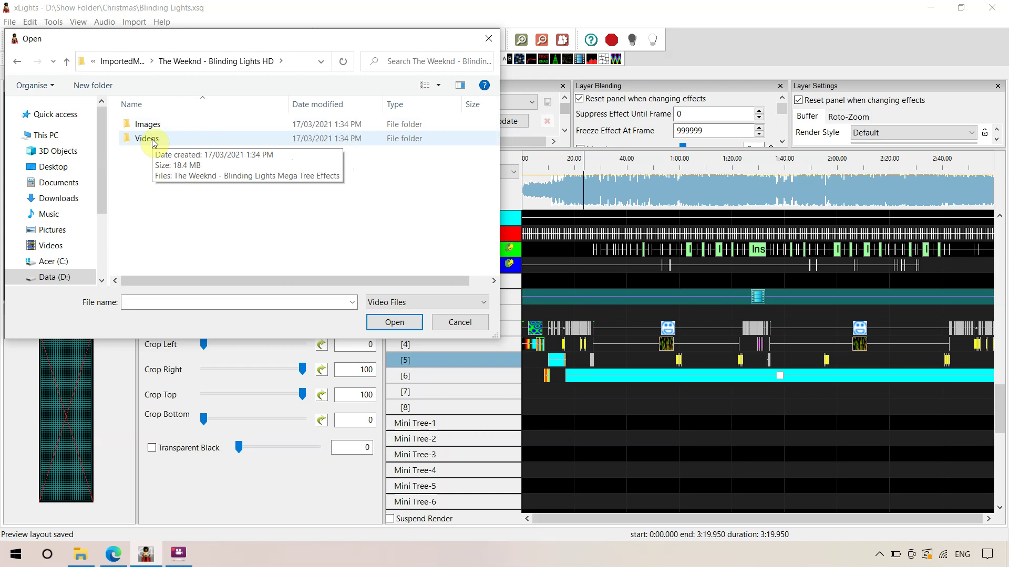
{"action": "double_click", "coordinate": [152, 140]}
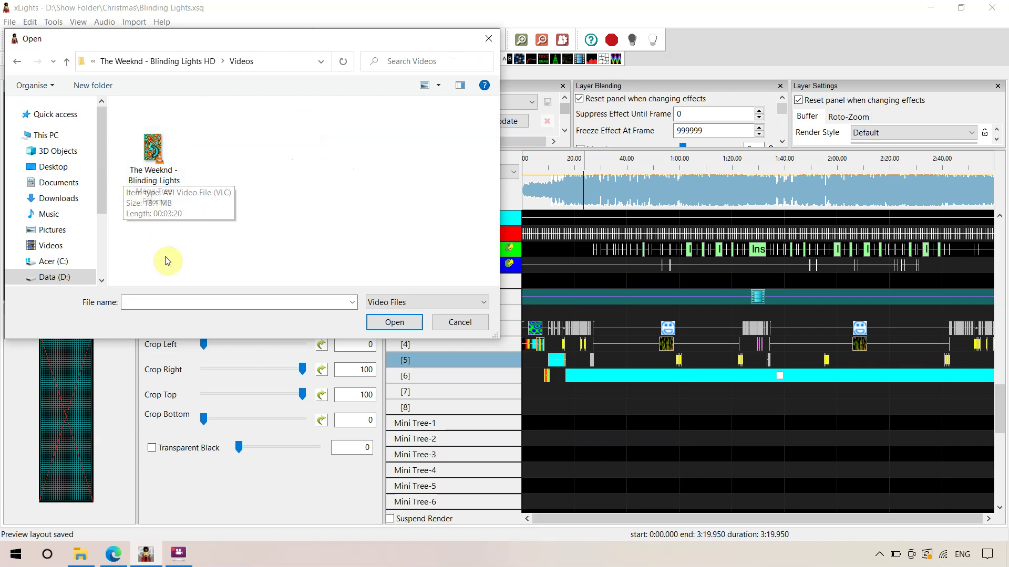
{"action": "double_click", "coordinate": [158, 208]}
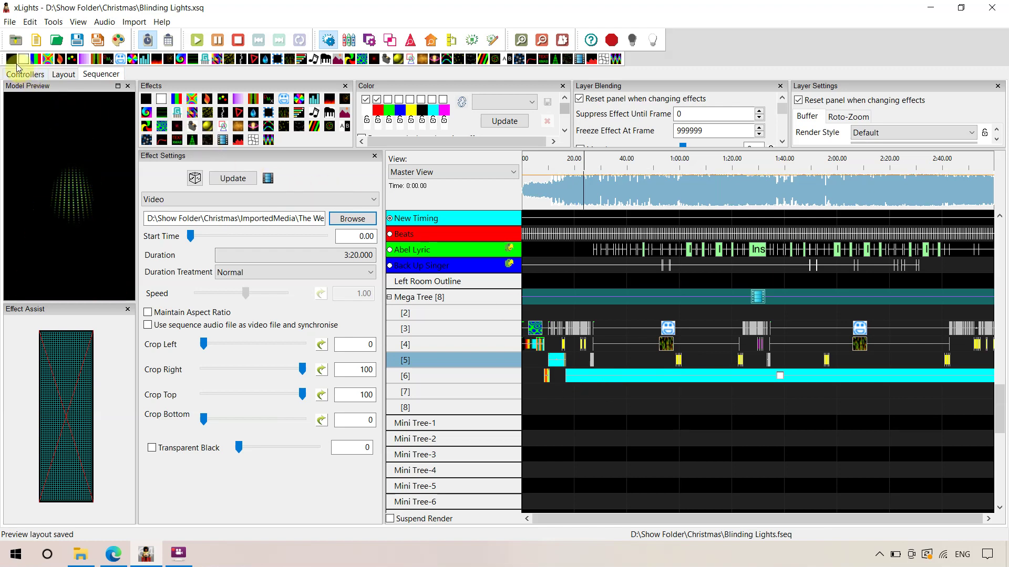
Add an Off effect to Mega Tree layer [2] and widen the timeline to show the whole song
{"action": "left_click_drag", "start_coordinate": [14, 62], "coordinate": [759, 314]}
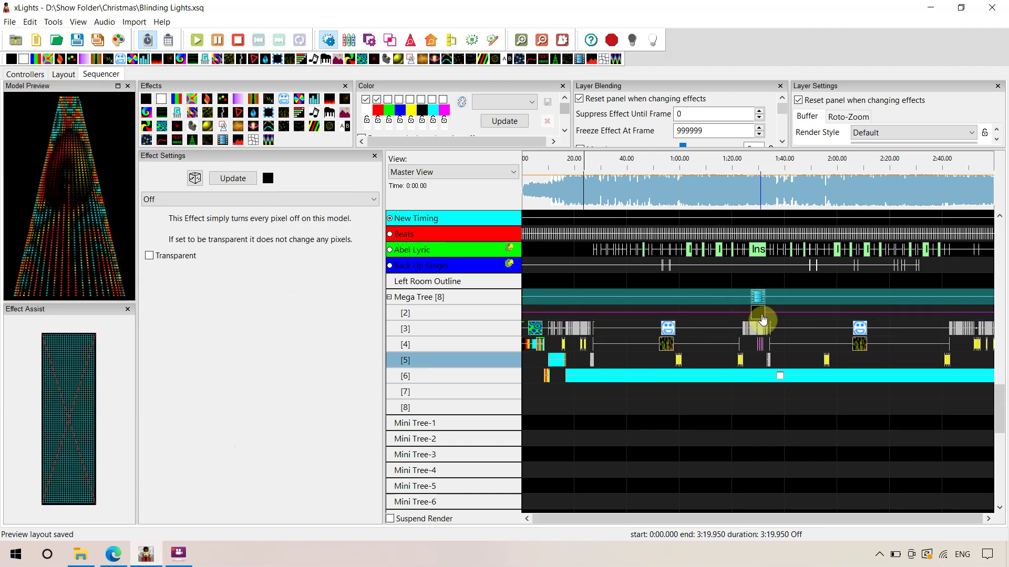
{"action": "left_click", "coordinate": [754, 404]}
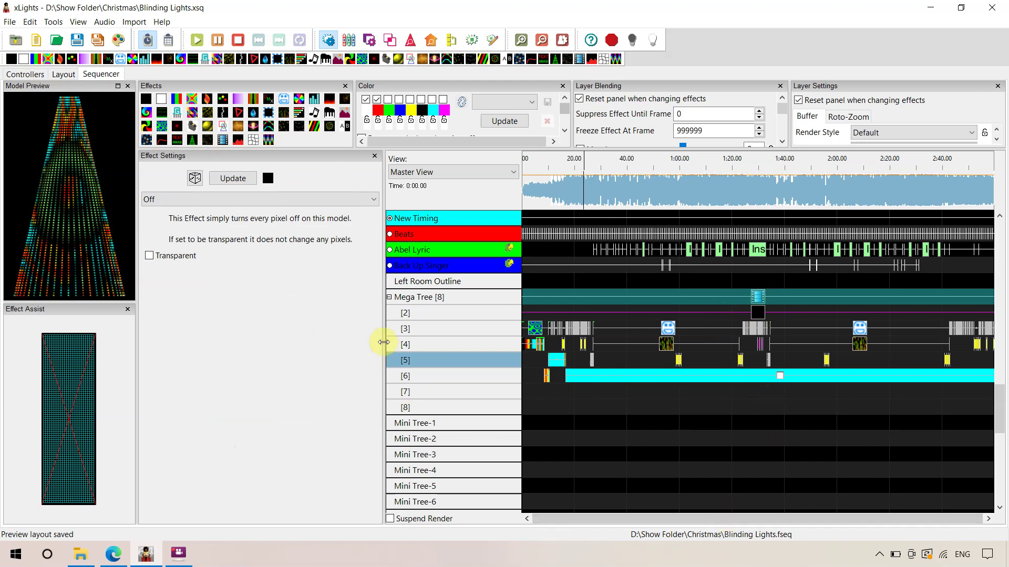
{"action": "left_click_drag", "start_coordinate": [383, 345], "coordinate": [371, 341]}
{"action": "left_click_drag", "start_coordinate": [256, 338], "coordinate": [61, 168]}
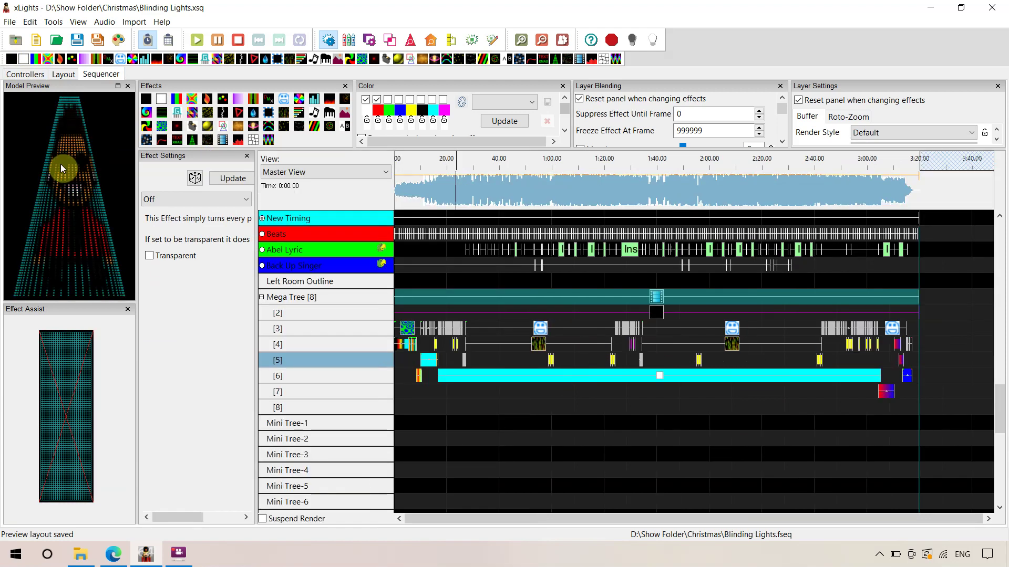